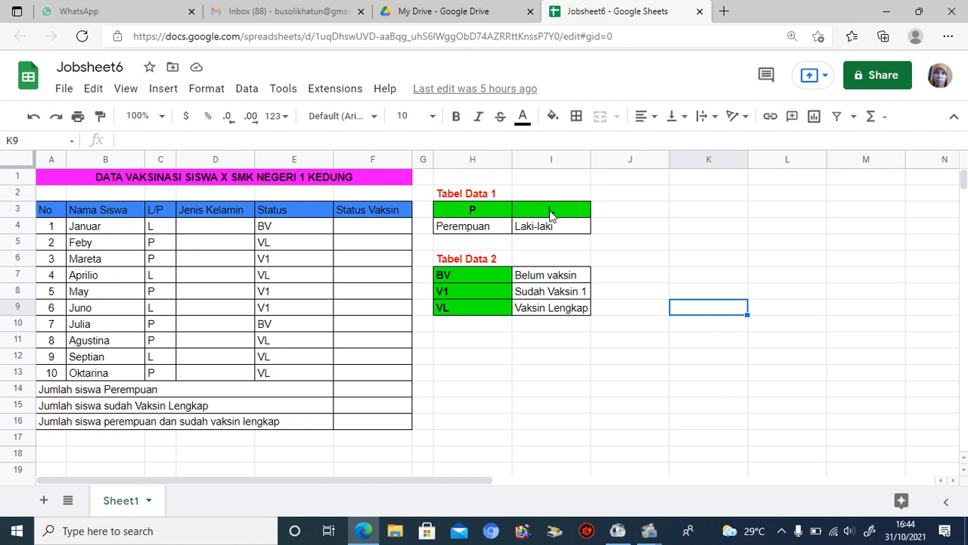
# Label the lookup table orientations by entering "horisontal" in K3 beside Tabel Data 1 and "vertikal" in K7 beside Tabel Data 2
pyautogui.moveTo(454, 212); pyautogui.dragTo(544, 212)
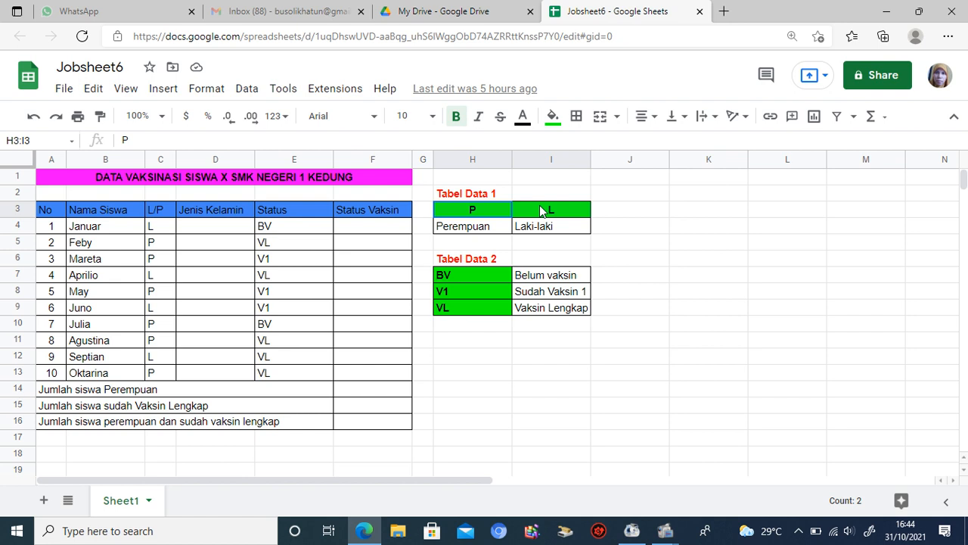
pyautogui.click(469, 232)
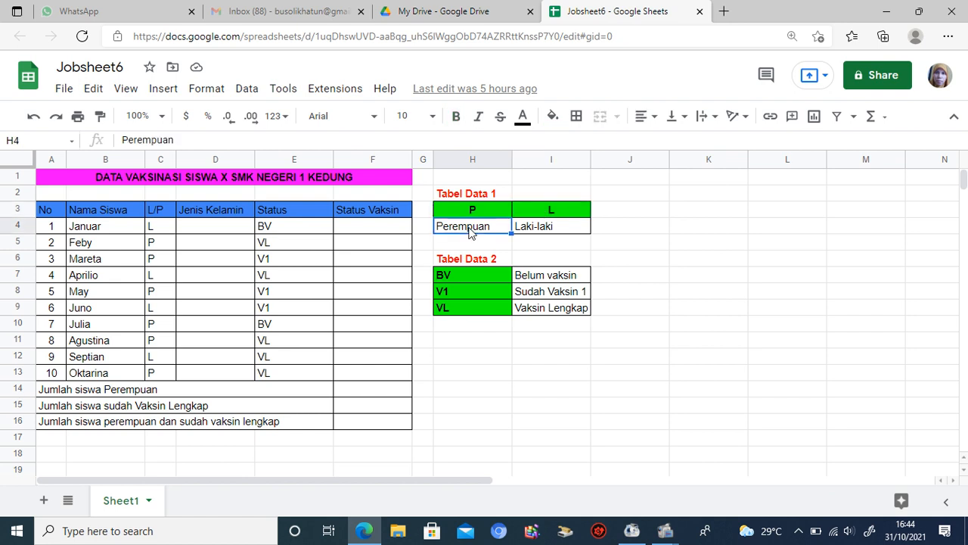
pyautogui.click(635, 211)
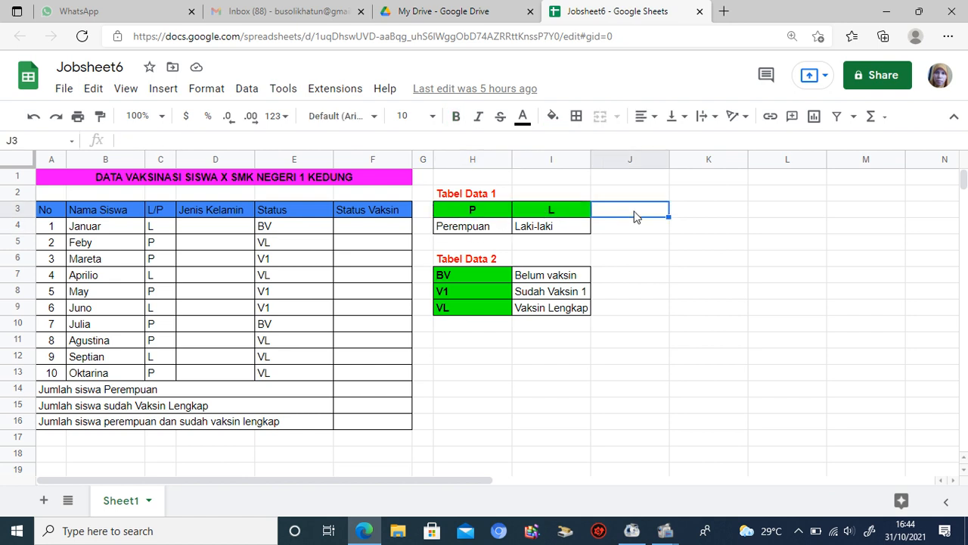
pyautogui.click(682, 217)
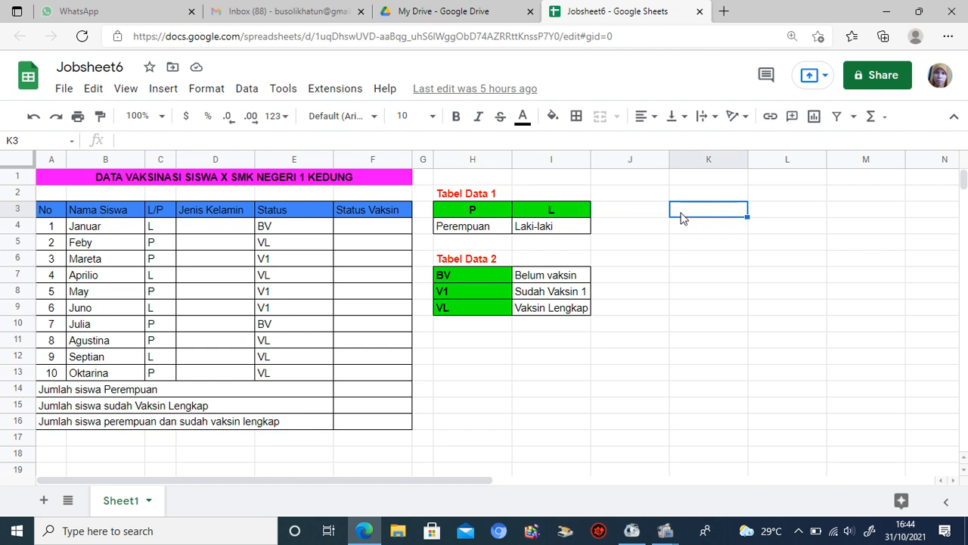
pyautogui.write('horisontal')
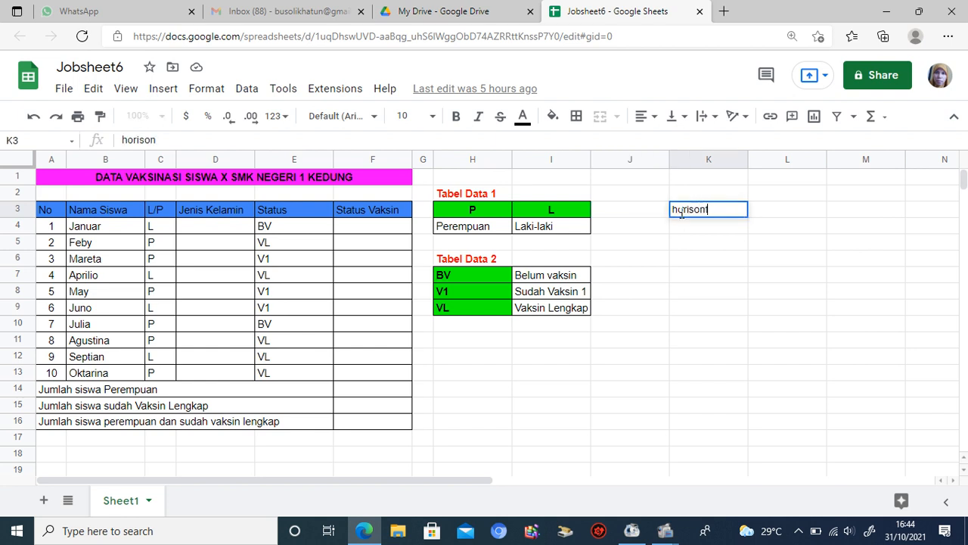
pyautogui.click(683, 278)
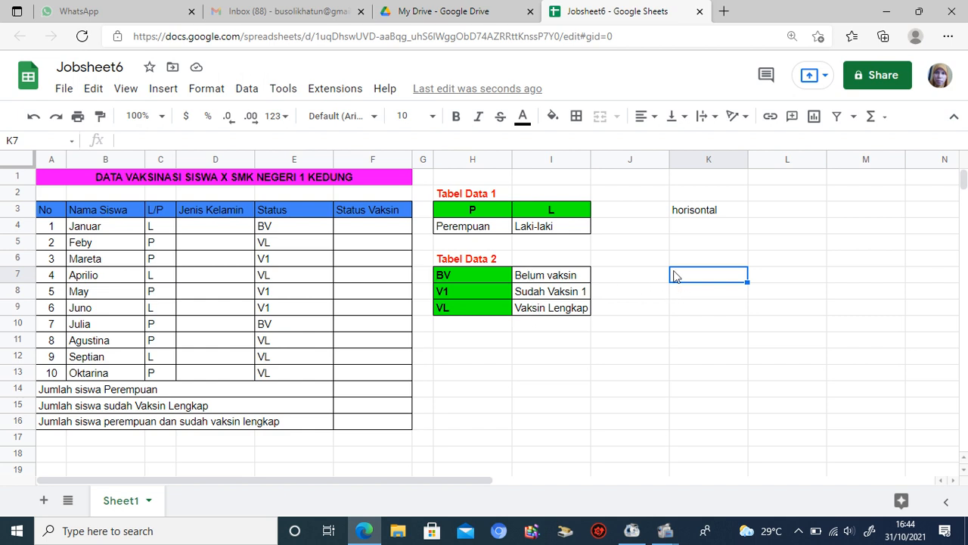
pyautogui.write('vertikal')
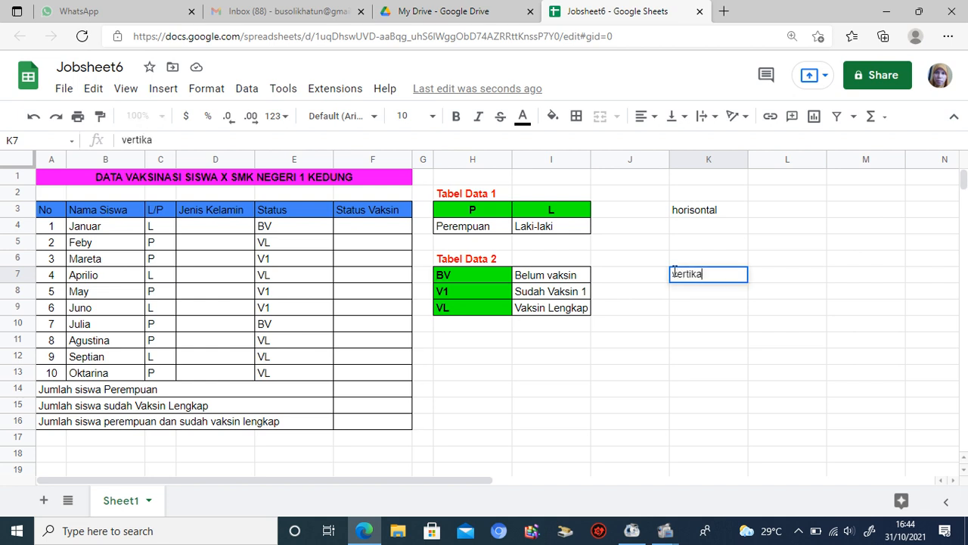
pyautogui.click(677, 312)
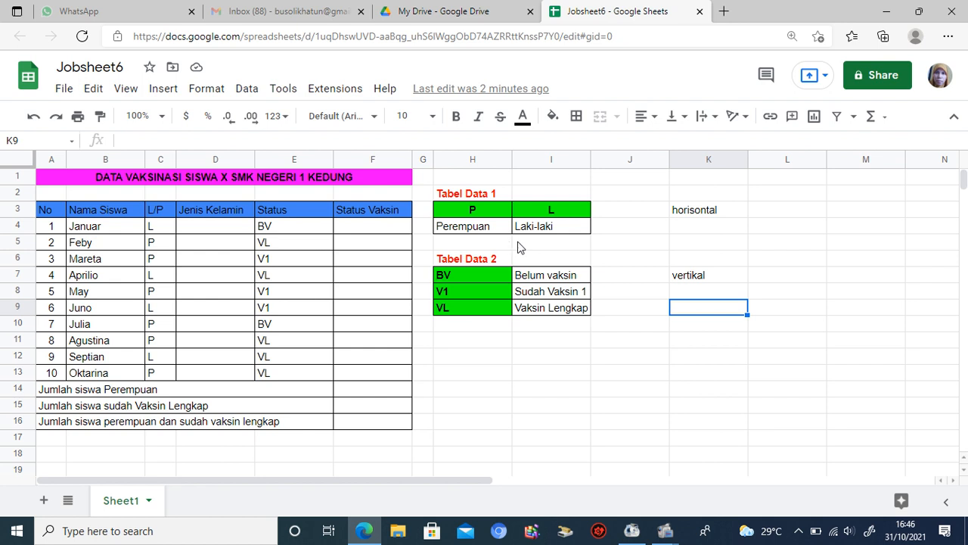
# Try to name the Tabel Data 1 range H3:I4 as Sumber1
pyautogui.click(460, 212)
pyautogui.moveTo(458, 208); pyautogui.dragTo(538, 228)
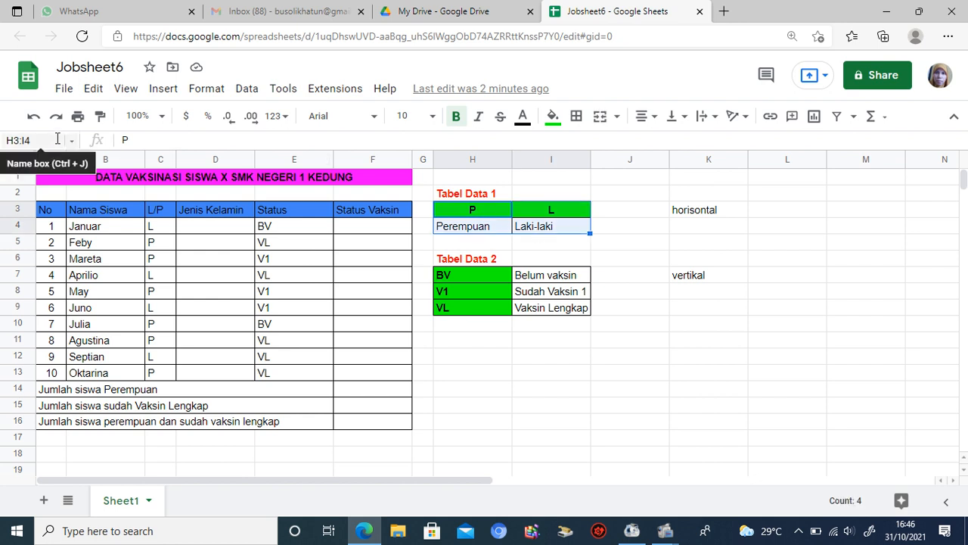
pyautogui.click(57, 138)
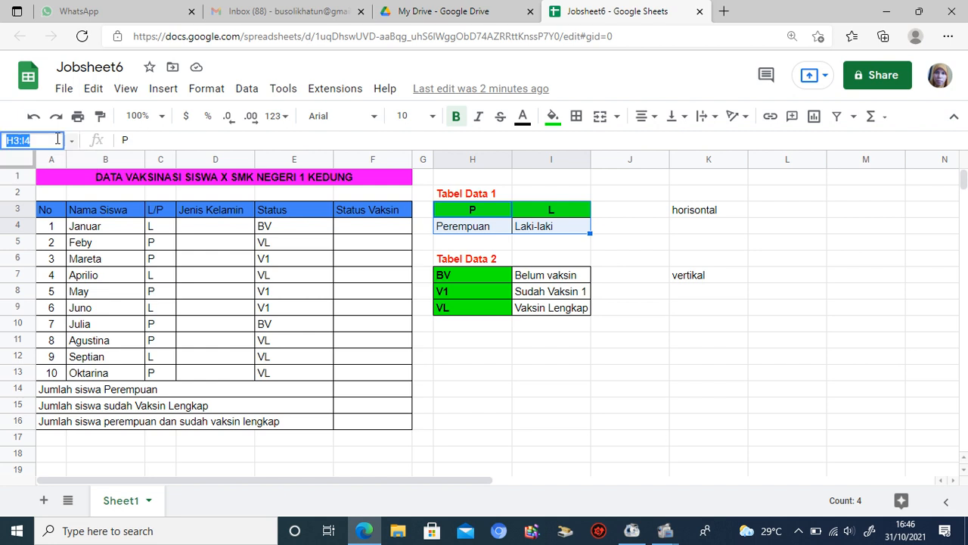
pyautogui.write('Sumber1')
pyautogui.press('Return')
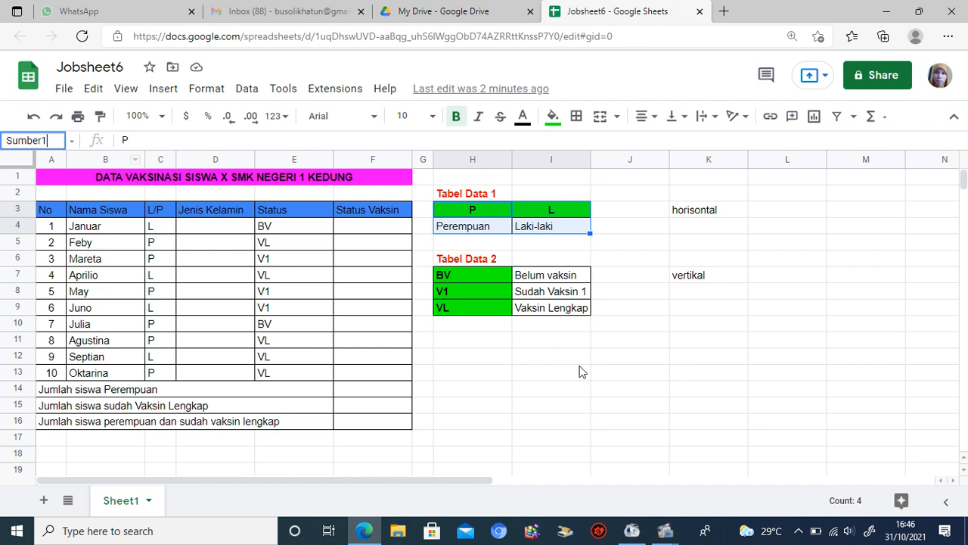
pyautogui.click(551, 356)
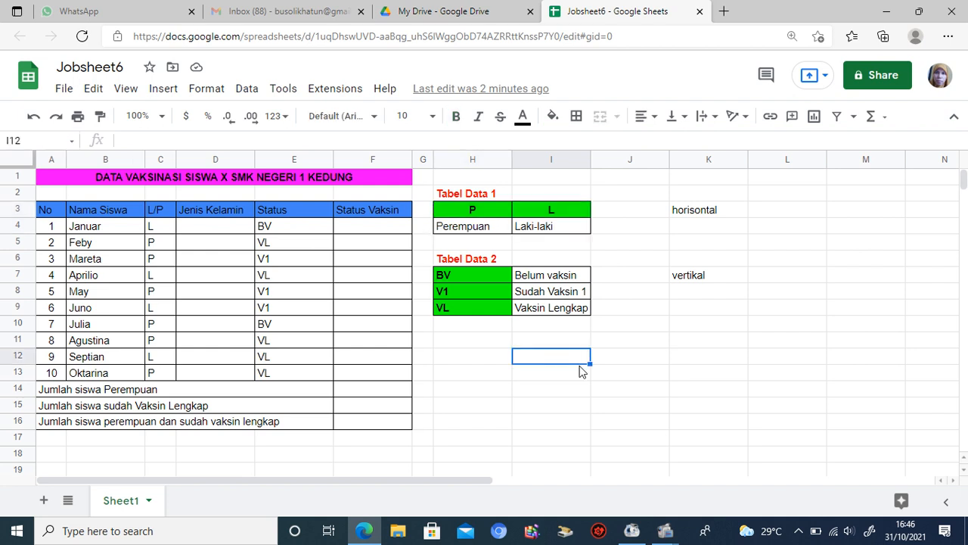
pyautogui.click(53, 140)
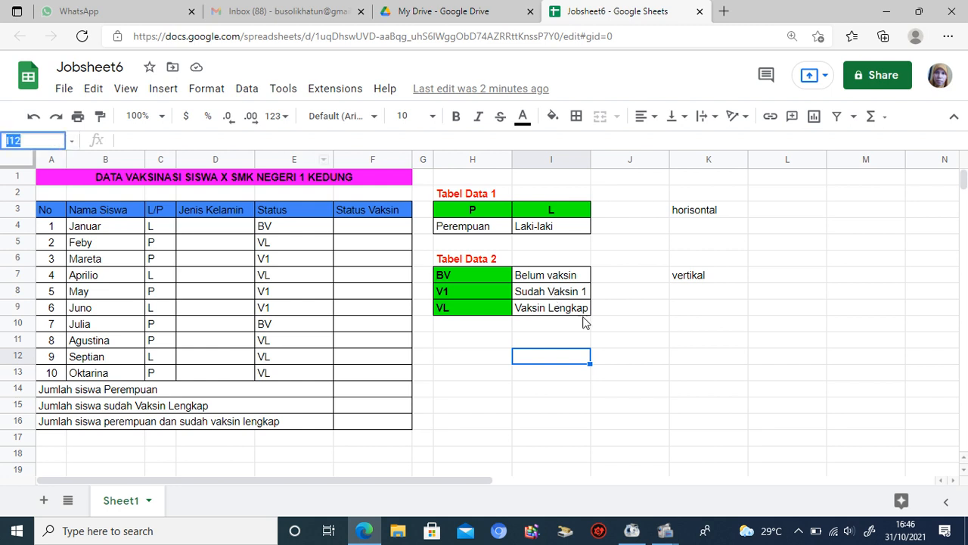
pyautogui.click(625, 312)
# Define the Tabel Data 1 cells H3:I4 as the named range Sumber1 and reselect them to check the name
pyautogui.click(457, 211)
pyautogui.moveTo(457, 211); pyautogui.dragTo(546, 228)
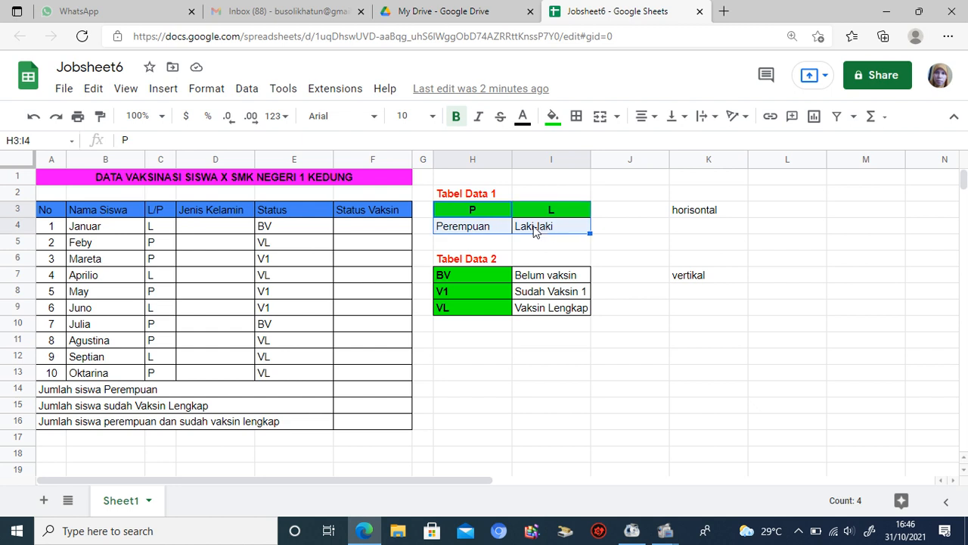
pyautogui.click(39, 143)
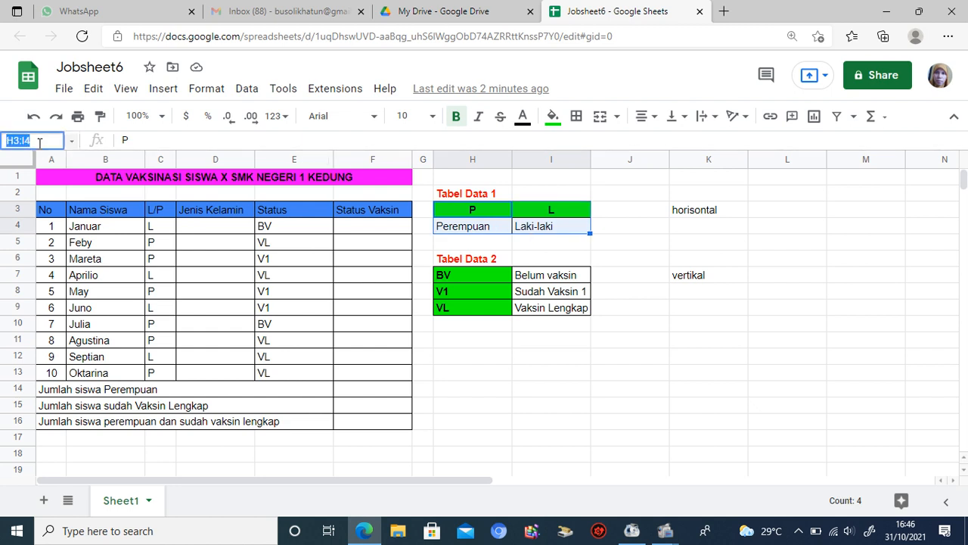
pyautogui.write('Tabel')
pyautogui.press('BackSpace')
pyautogui.press('BackSpace')
pyautogui.press('BackSpace')
pyautogui.press('BackSpace')
pyautogui.press('BackSpace')
pyautogui.write('Sumber1')
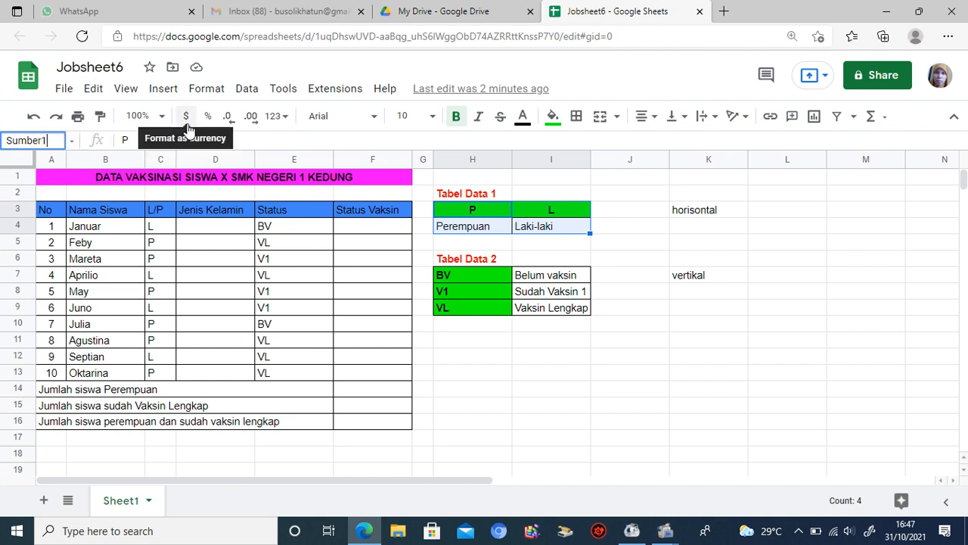
pyautogui.press('Return')
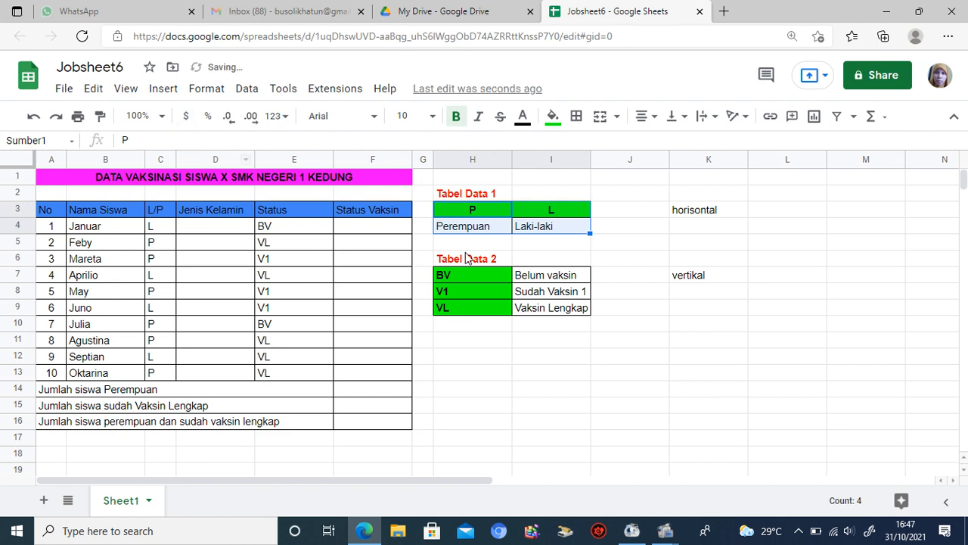
pyautogui.click(524, 249)
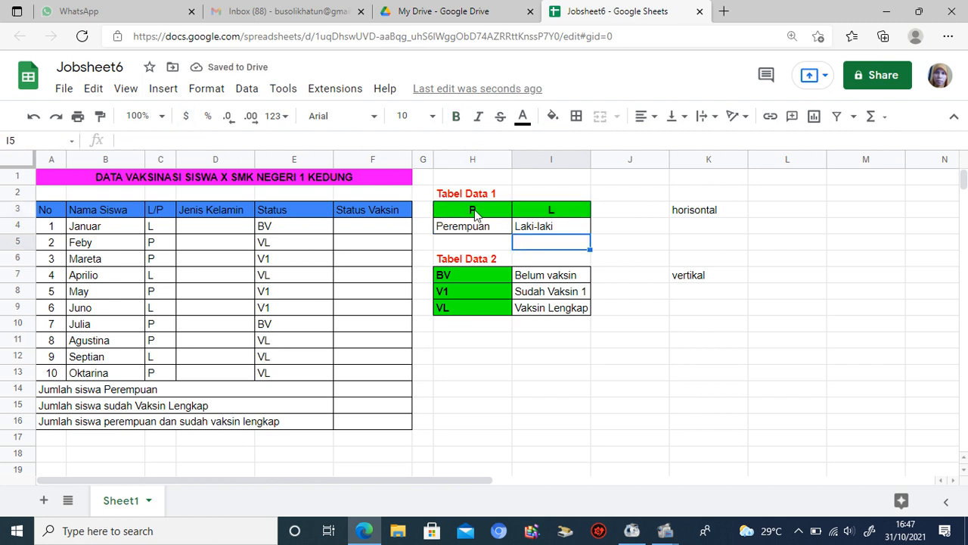
pyautogui.click(466, 215)
pyautogui.moveTo(465, 214); pyautogui.dragTo(540, 226)
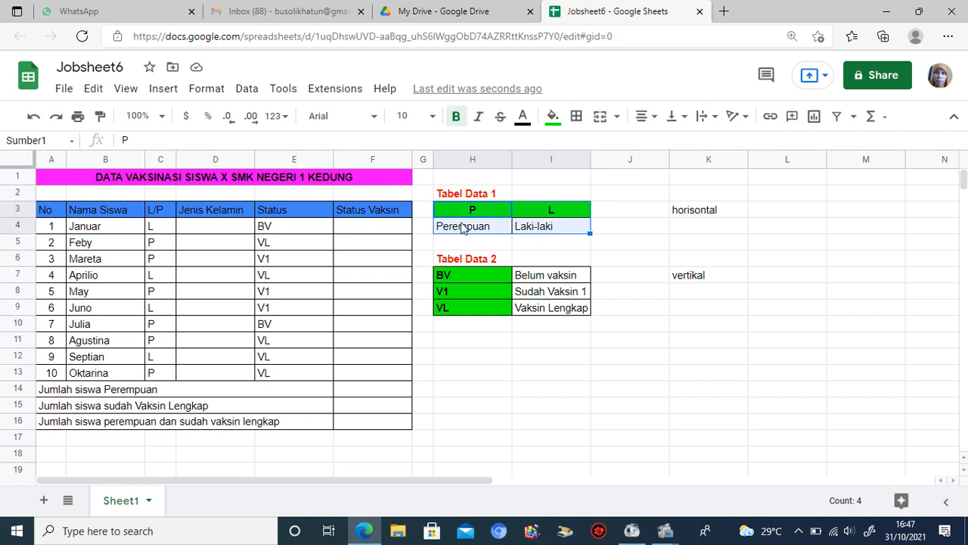
# Define the Tabel Data 2 cells H7:I9 as the named range Sumber2 and check the list of named ranges
pyautogui.click(459, 277)
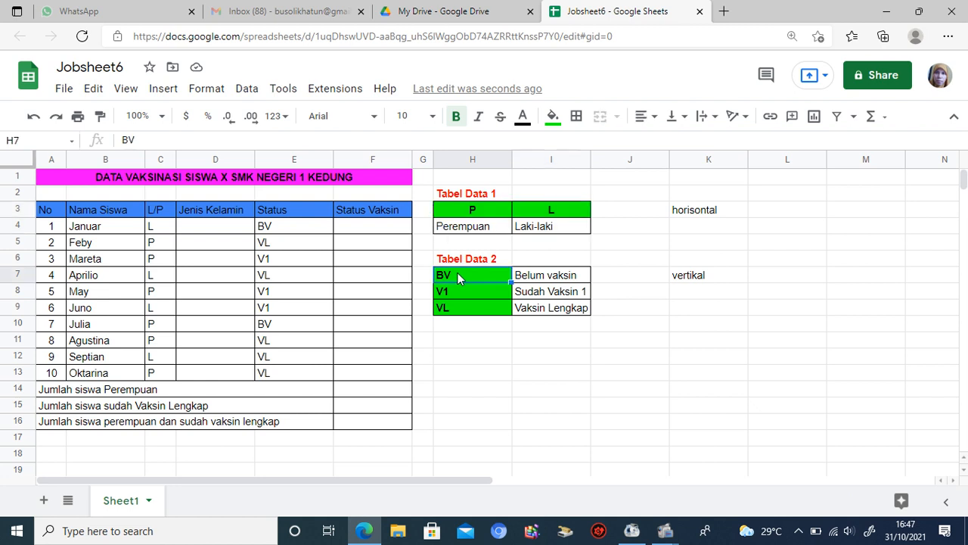
pyautogui.moveTo(471, 277); pyautogui.dragTo(551, 317)
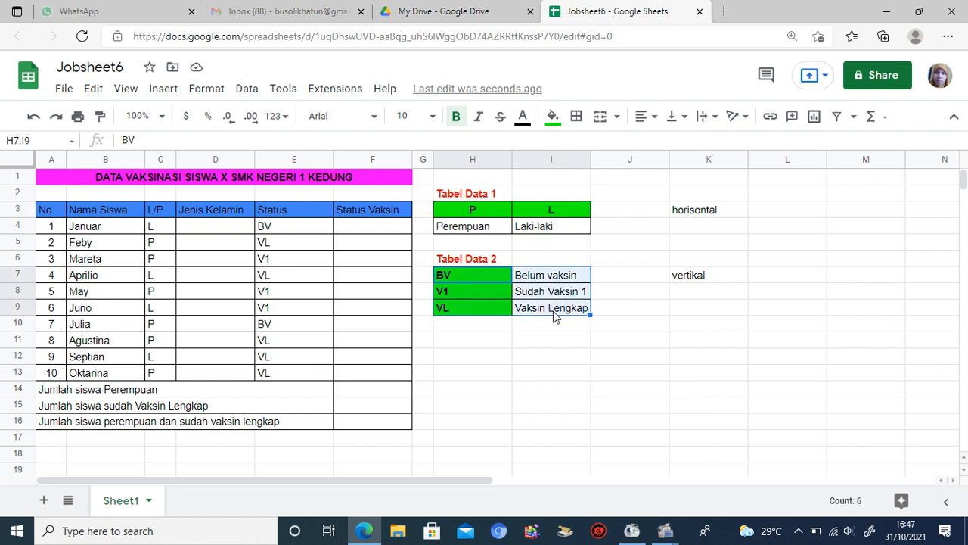
pyautogui.click(491, 275)
pyautogui.keyDown('shift'); pyautogui.click(533, 312); pyautogui.keyUp('shift')
pyautogui.click(43, 140)
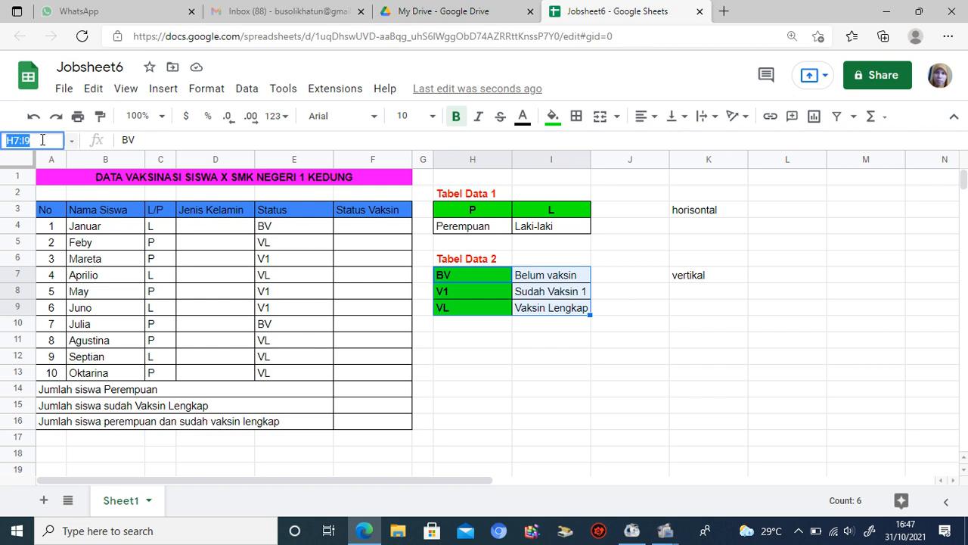
pyautogui.write('Sumber2')
pyautogui.press('Return')
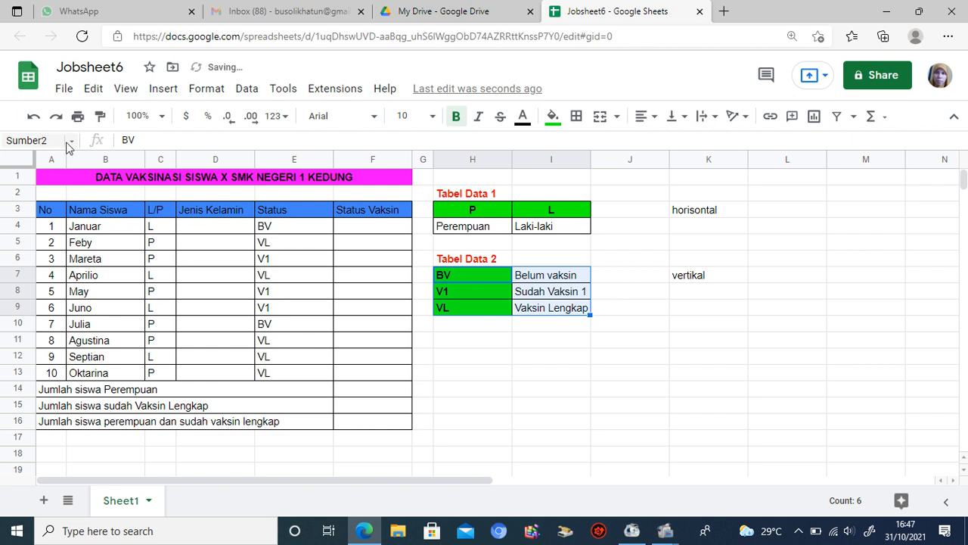
pyautogui.click(72, 142)
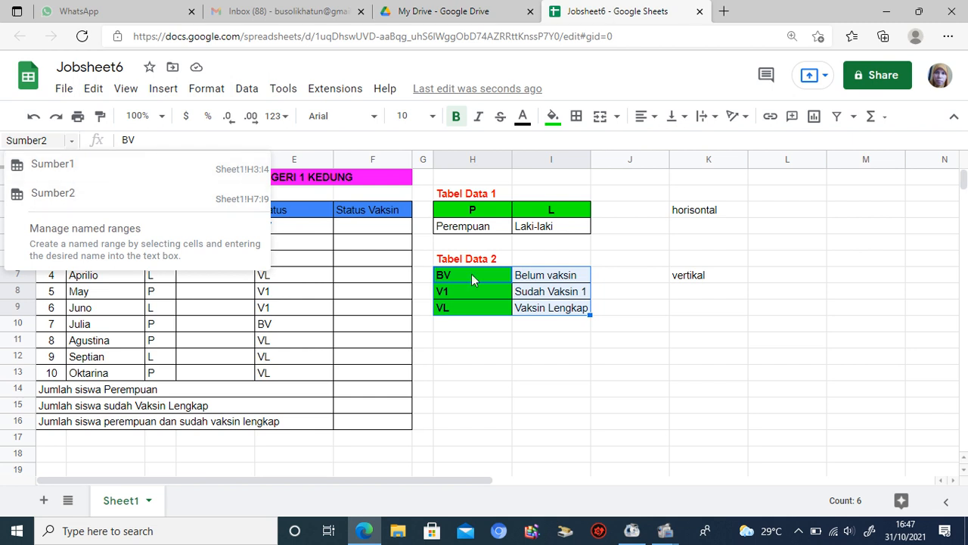
pyautogui.click(529, 371)
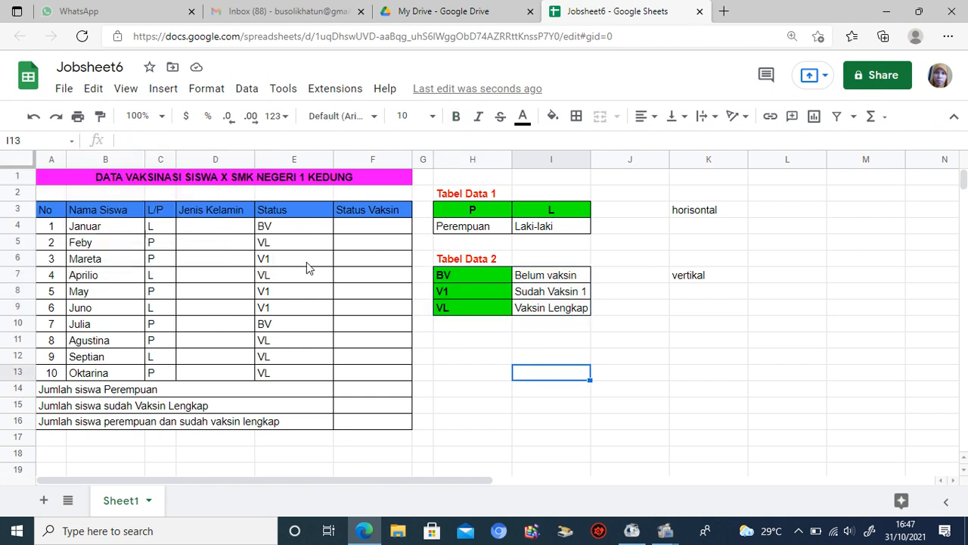
# Enter an HLOOKUP formula in D4 under Jenis Kelamin with C4 as the search key and Sumber1 as the range
pyautogui.click(226, 228)
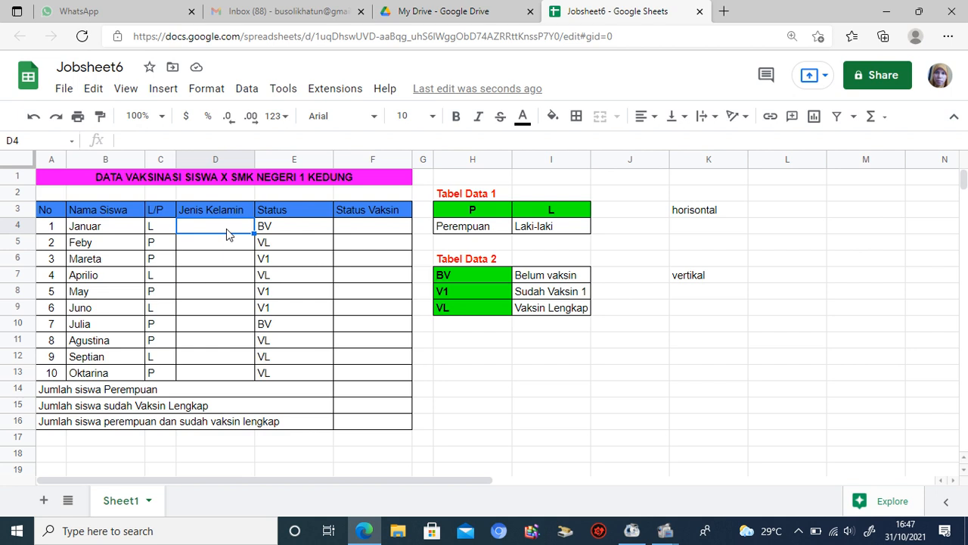
pyautogui.write('=hlooku')
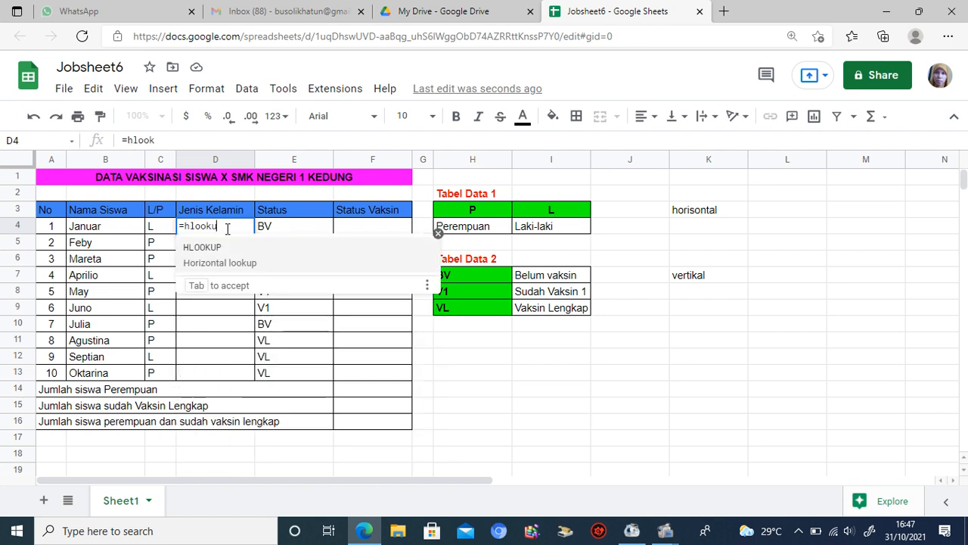
pyautogui.write('p(')
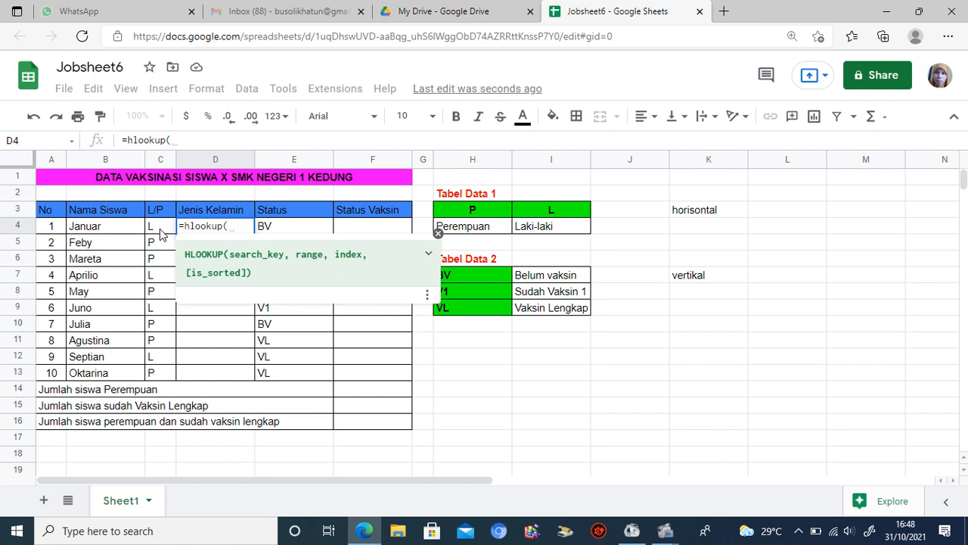
pyautogui.click(158, 233)
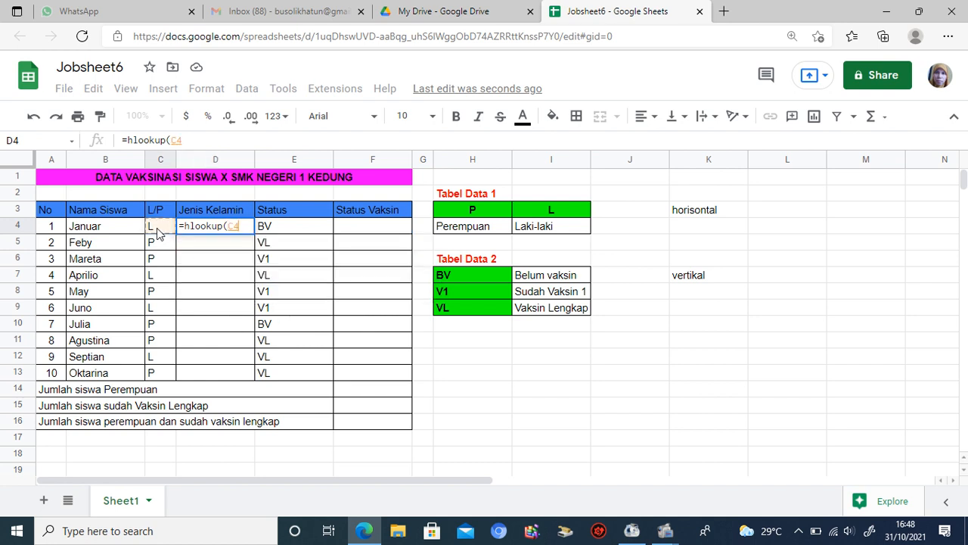
pyautogui.write(',')
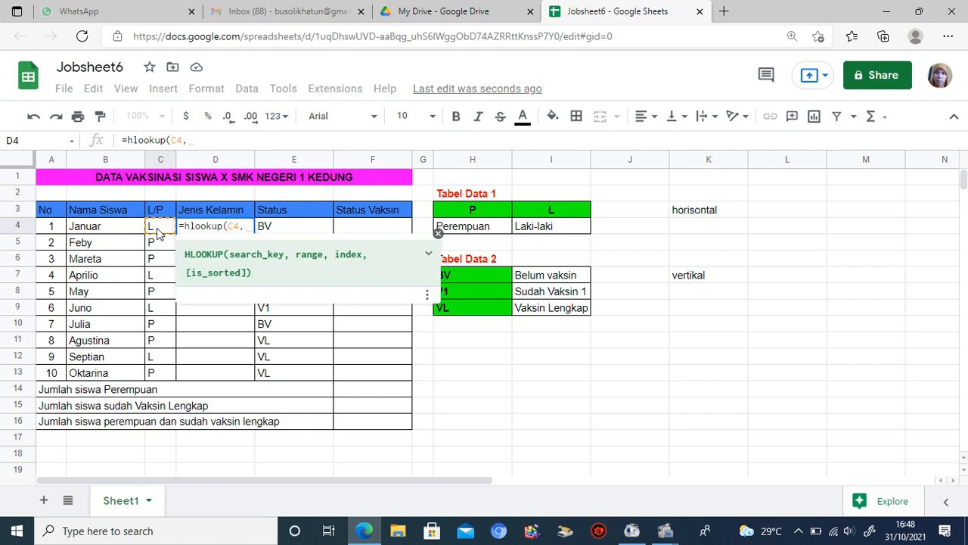
pyautogui.write('S')
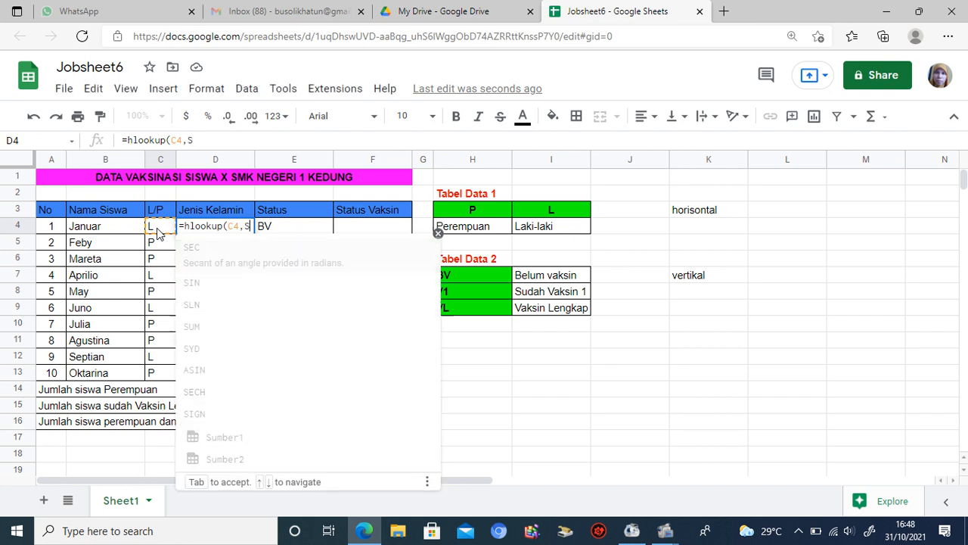
pyautogui.click(225, 429)
pyautogui.click(214, 231)
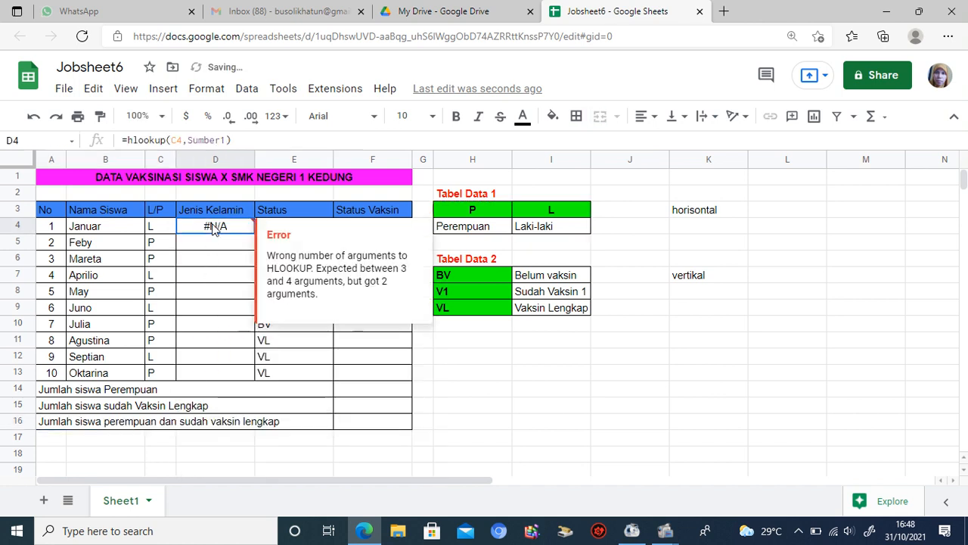
# Complete the HLOOKUP formula in D4 with index 2 and false for exact matching: =hlookup(C4,Sumber1,2,false)
pyautogui.click(227, 140)
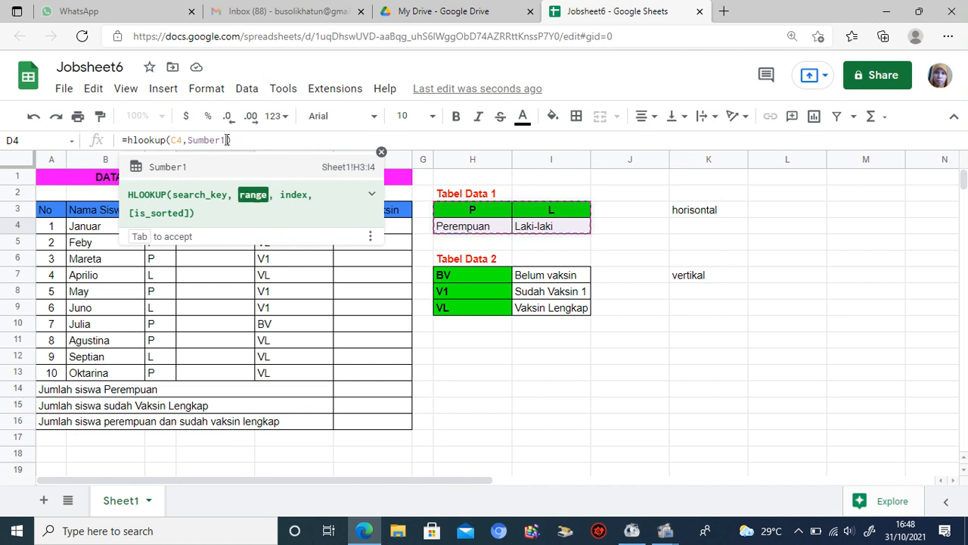
pyautogui.write(',')
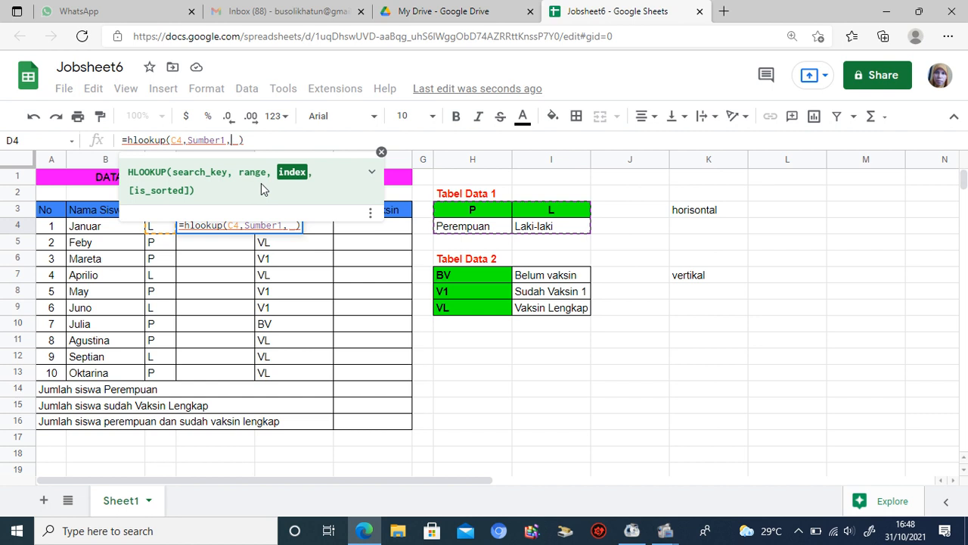
pyautogui.write('2')
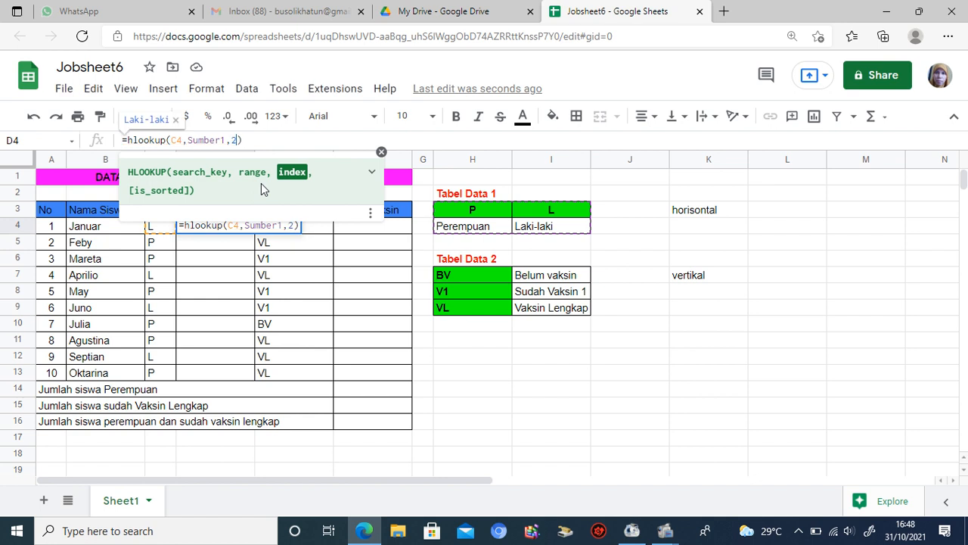
pyautogui.write(',')
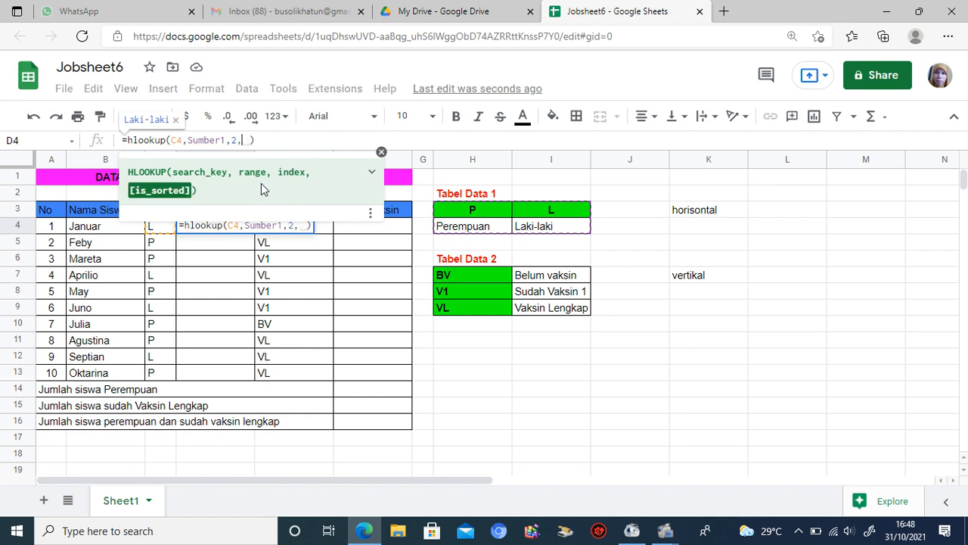
pyautogui.write('fals')
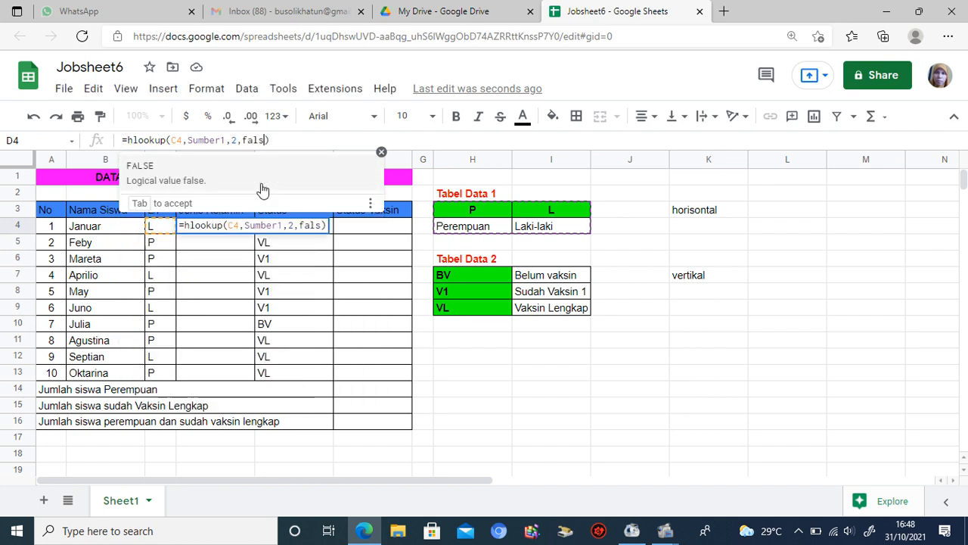
pyautogui.write('e')
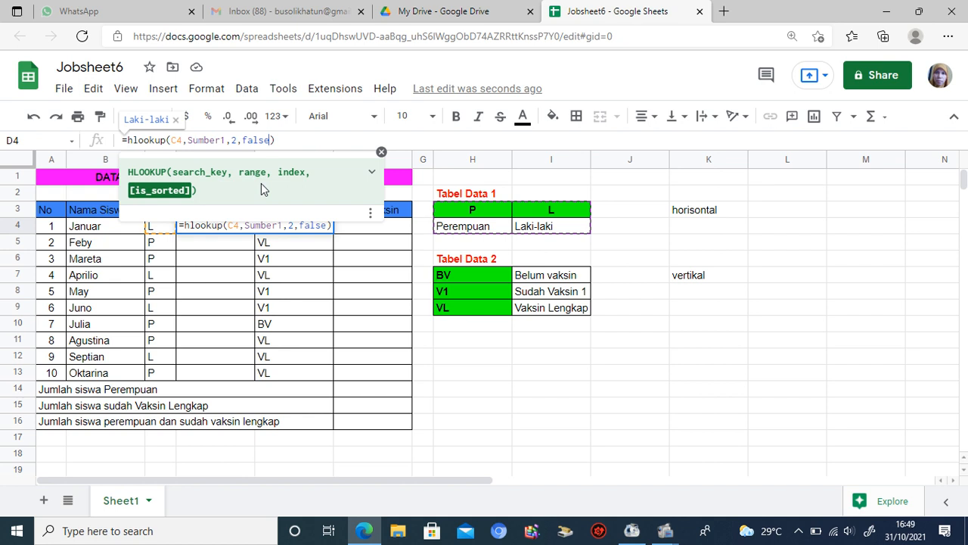
pyautogui.press('Return')
# Copy the HLOOKUP formula from D4 down the Jenis Kelamin column through D13
pyautogui.click(298, 326)
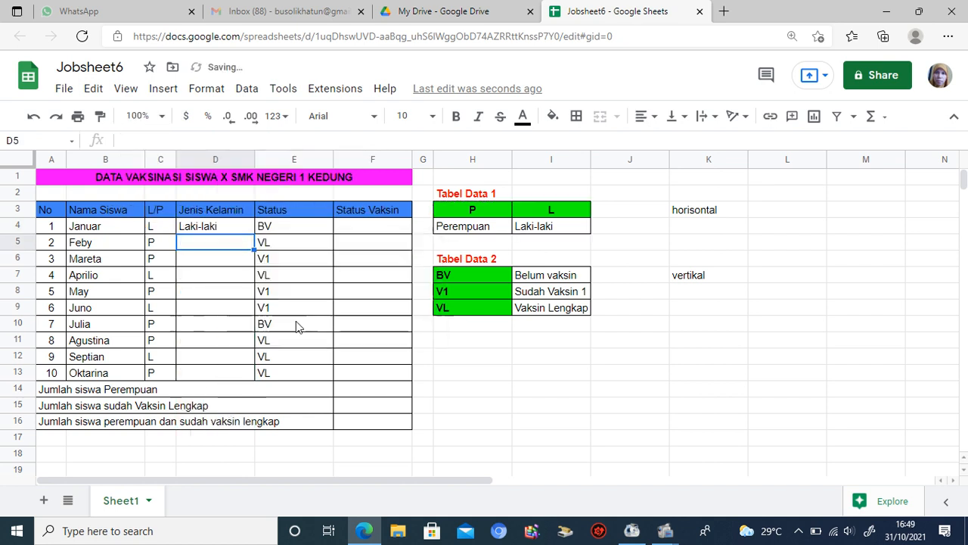
pyautogui.click(248, 230)
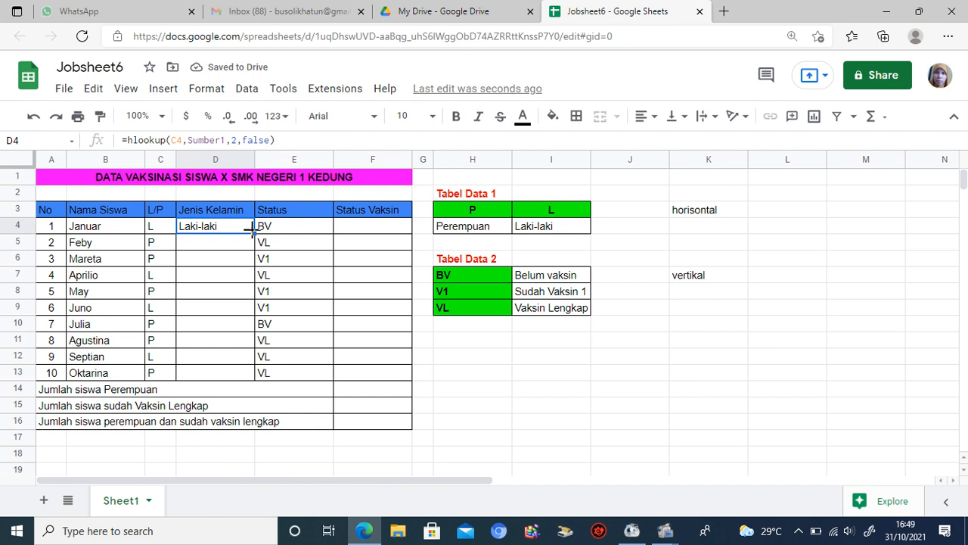
pyautogui.moveTo(253, 232); pyautogui.dragTo(249, 381)
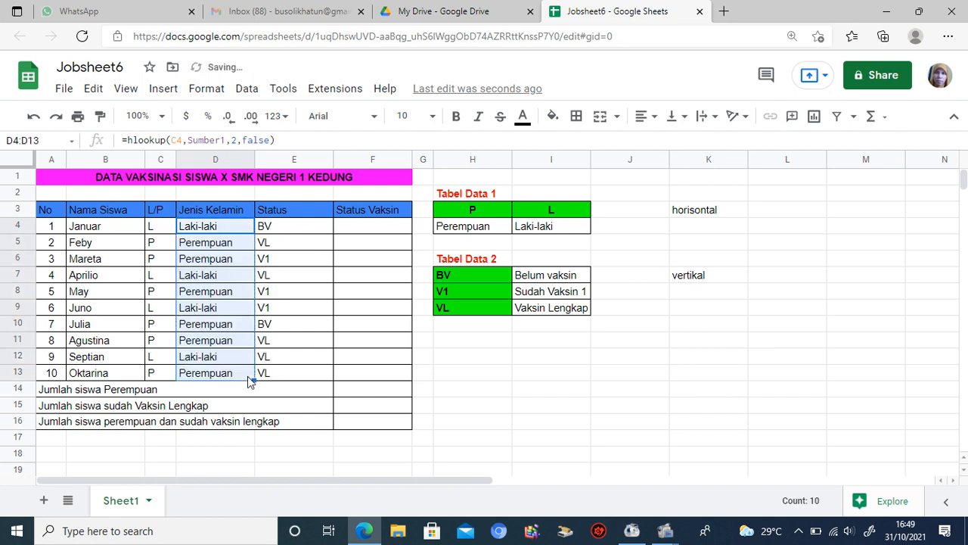
# Test the Jenis Kelamin lookup by changing the code in C4 to a, and set C4 back to L
pyautogui.click(163, 230)
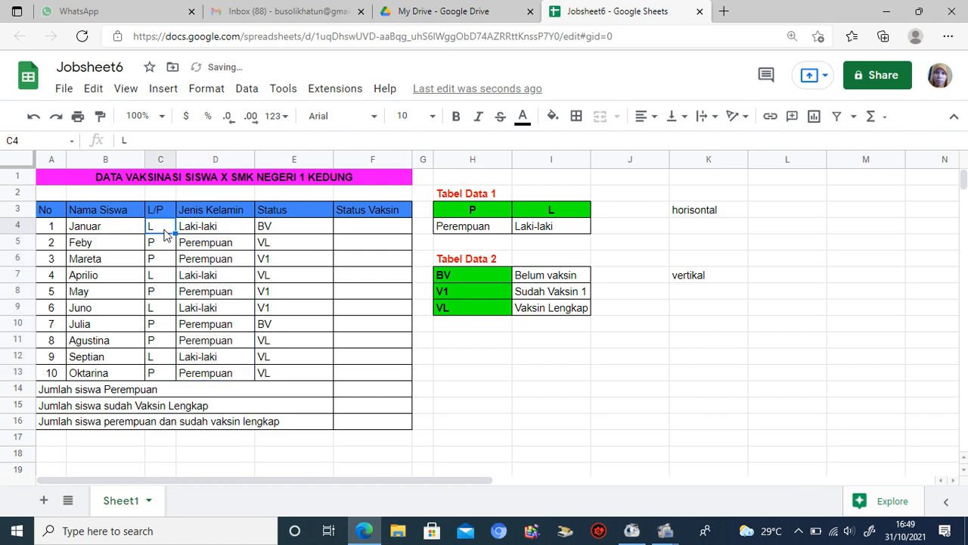
pyautogui.write('a')
pyautogui.press('Return')
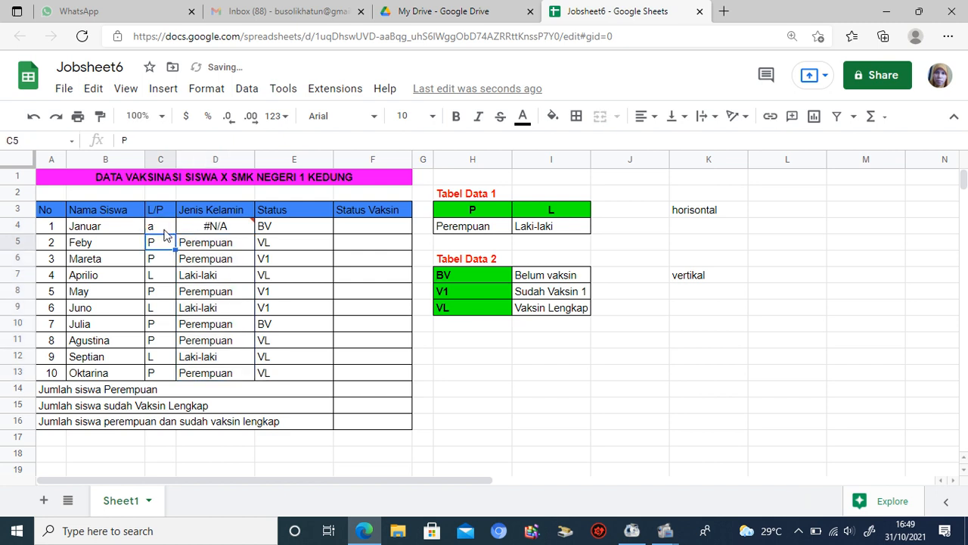
pyautogui.moveTo(207, 230)
pyautogui.click(166, 231)
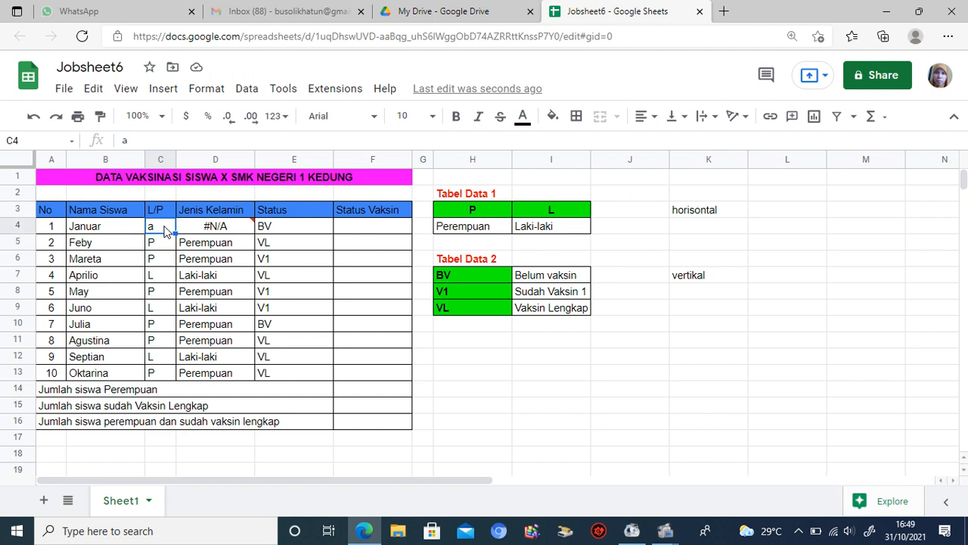
pyautogui.write('L')
# Enter the formula =vlookup(E4,Sumber2,2,false) in F4 under Status Vaksin
pyautogui.click(362, 231)
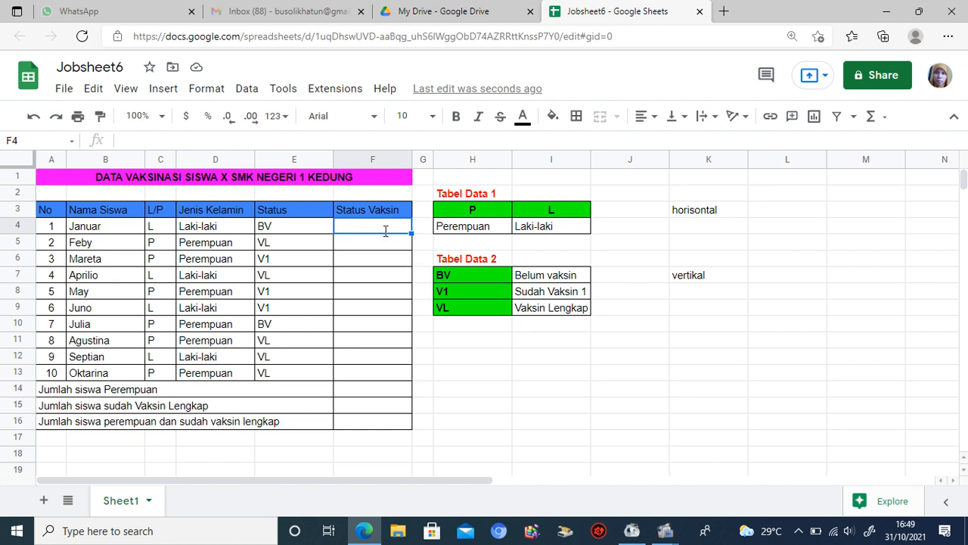
pyautogui.write('=vlookup(')
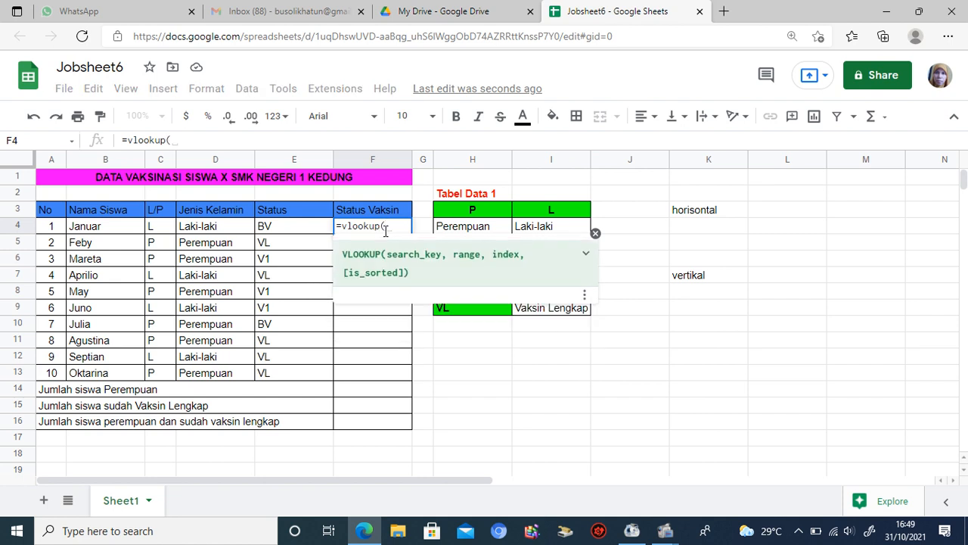
pyautogui.click(267, 233)
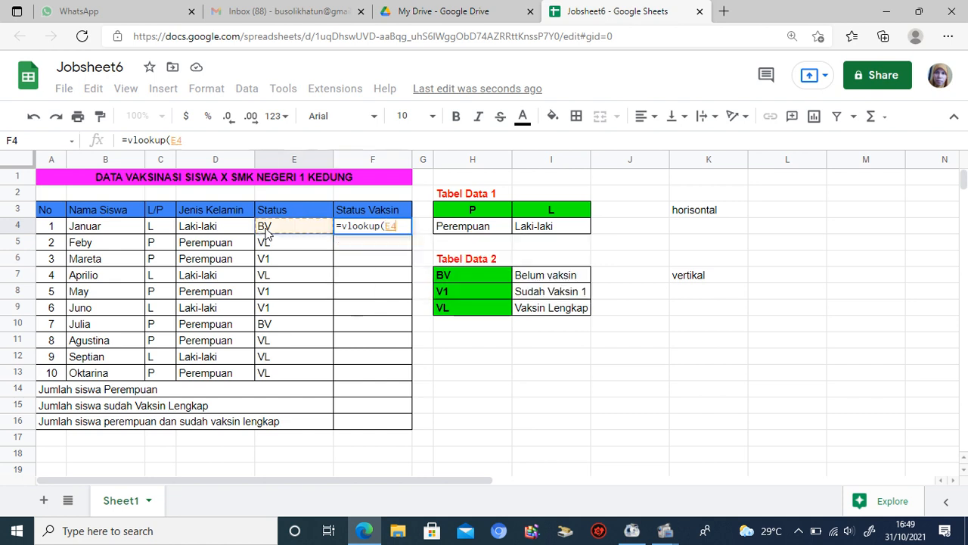
pyautogui.write(',')
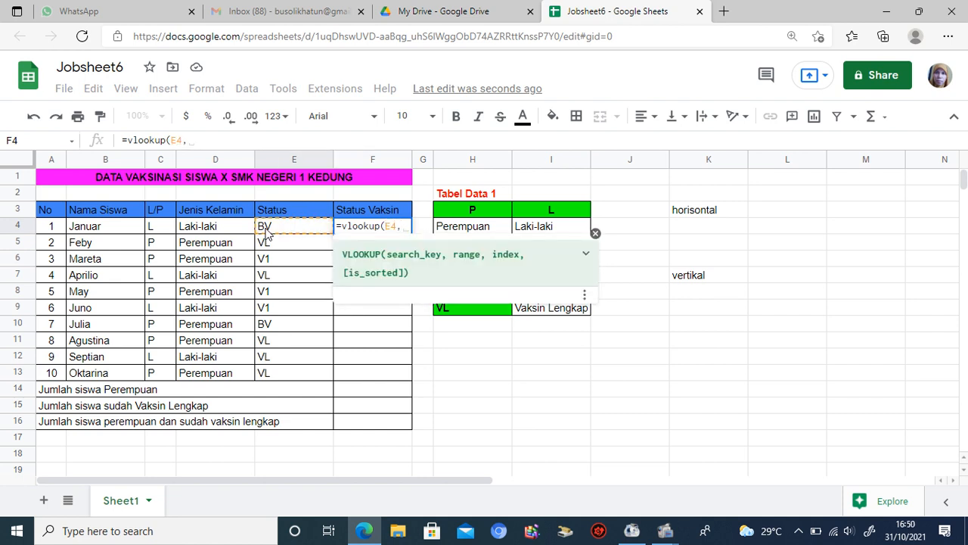
pyautogui.write('sum')
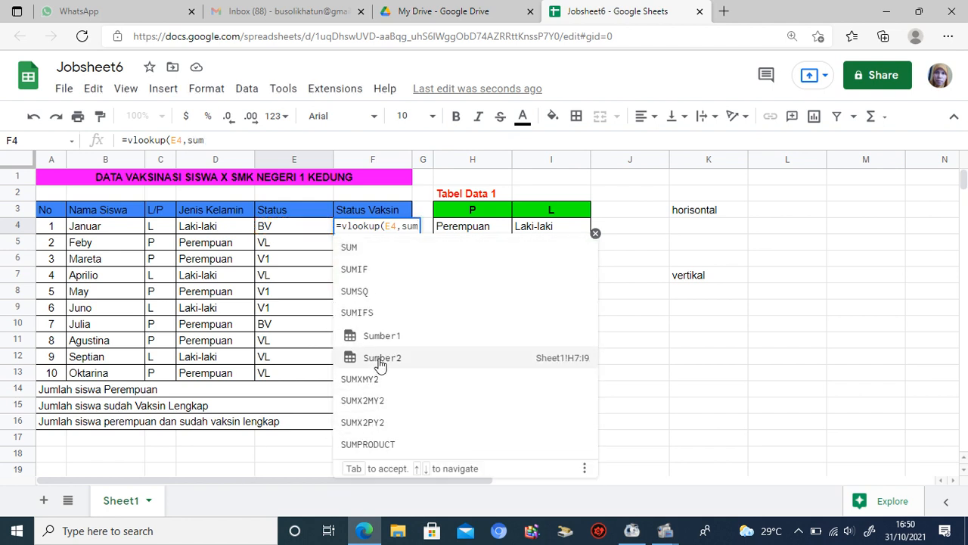
pyautogui.click(379, 358)
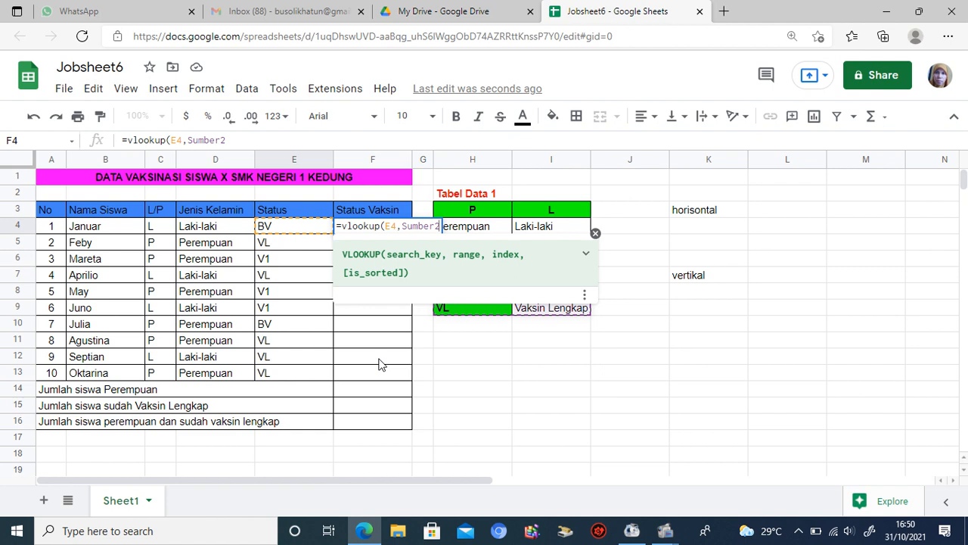
pyautogui.write(',')
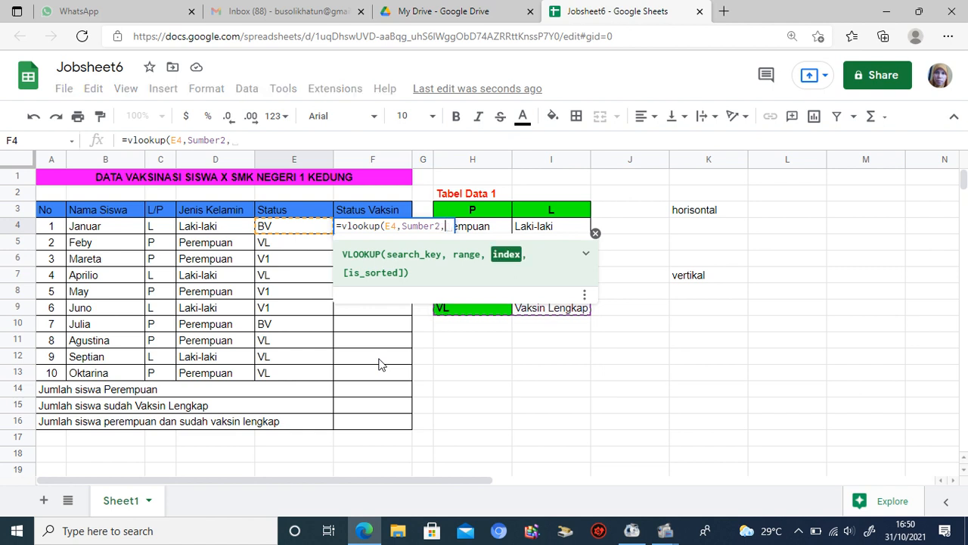
pyautogui.write('2')
pyautogui.write(',f')
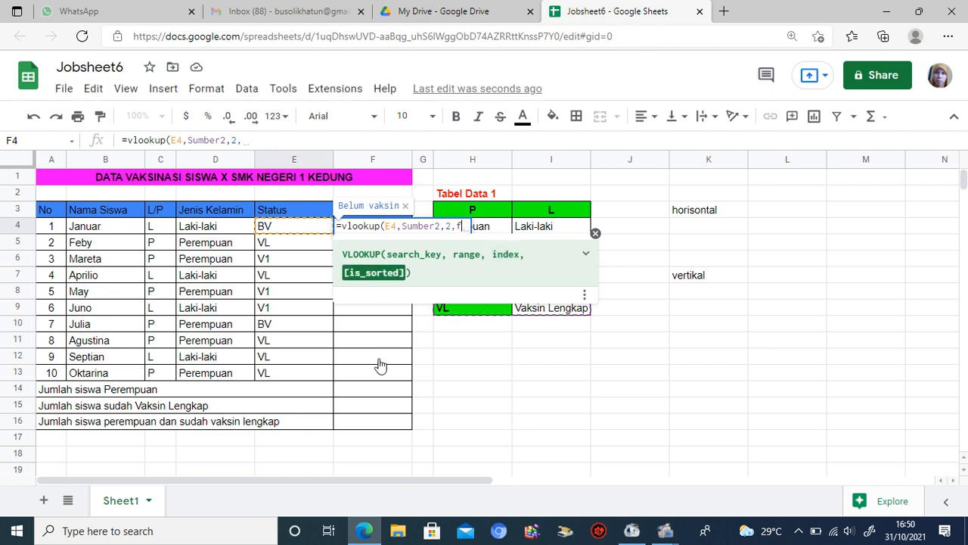
pyautogui.write('alse)')
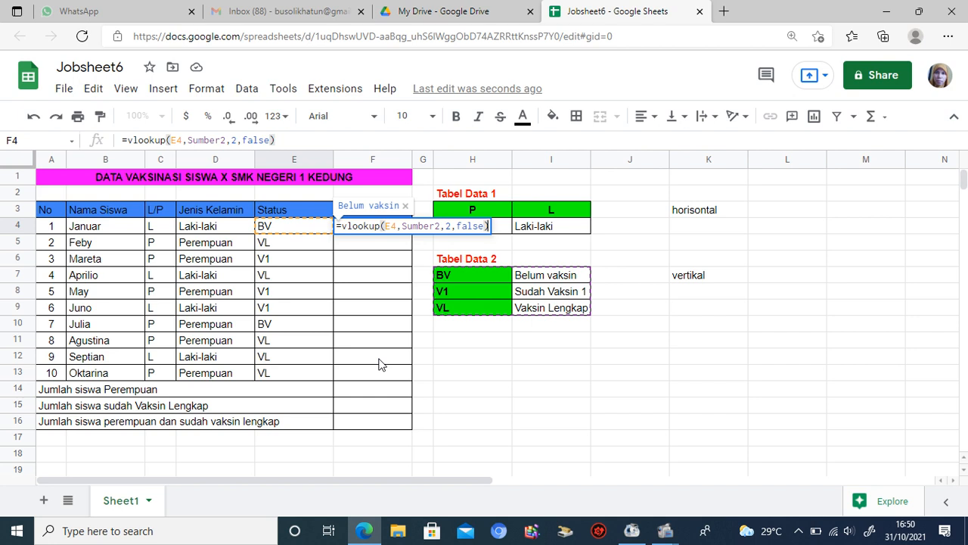
pyautogui.press('Return')
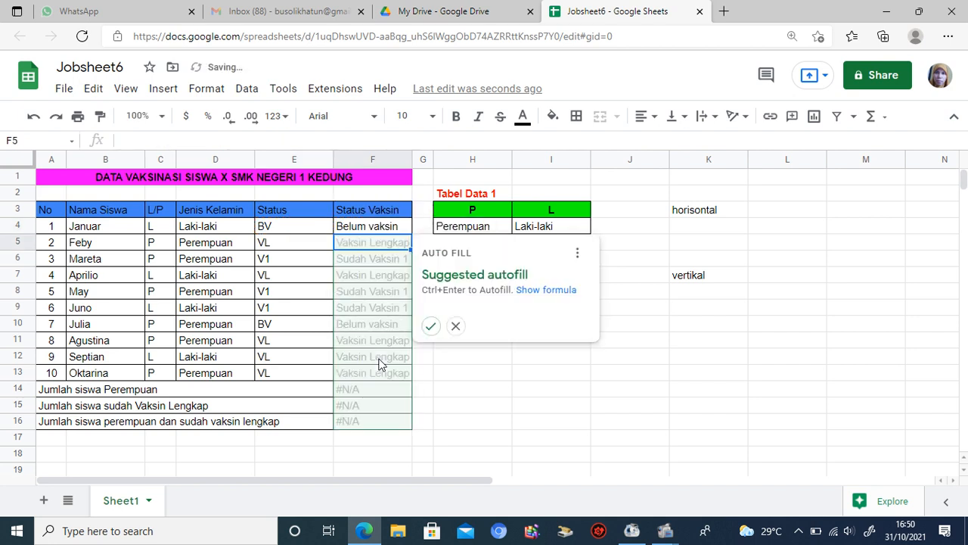
# Reject the suggested autofill and copy the VLOOKUP formula from F4 down through F13
pyautogui.click(456, 325)
pyautogui.click(405, 227)
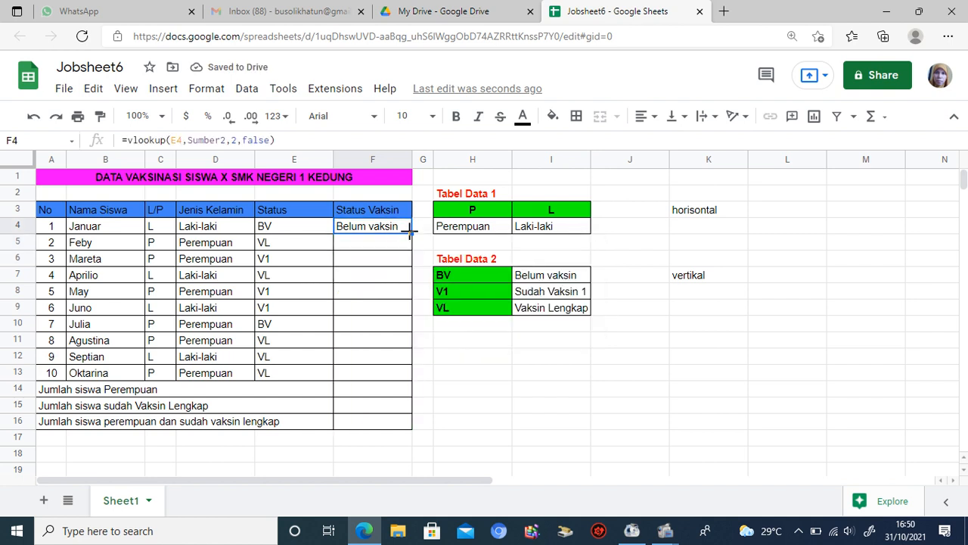
pyautogui.moveTo(410, 234); pyautogui.dragTo(407, 376)
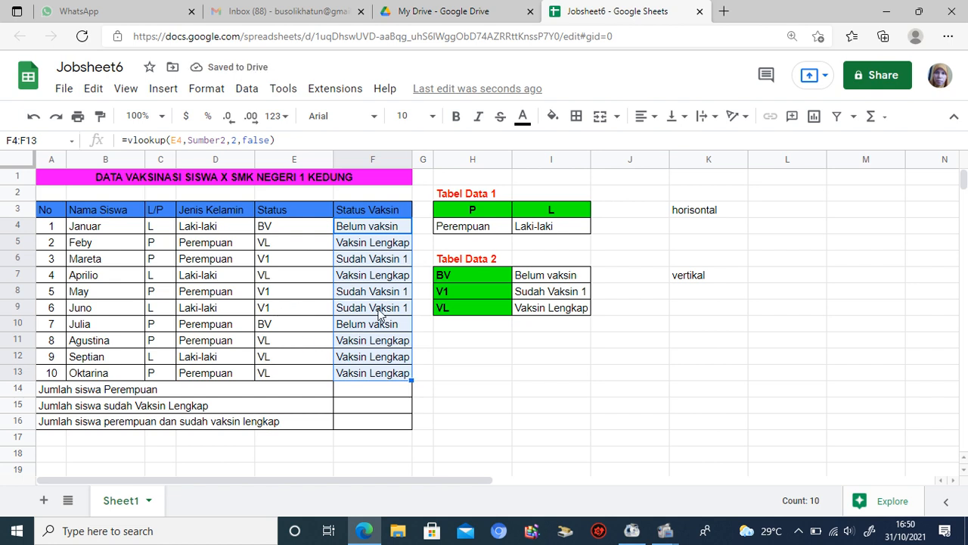
# Test the Status Vaksin lookup by changing the status in E4 to v, and undo that change
pyautogui.click(294, 226)
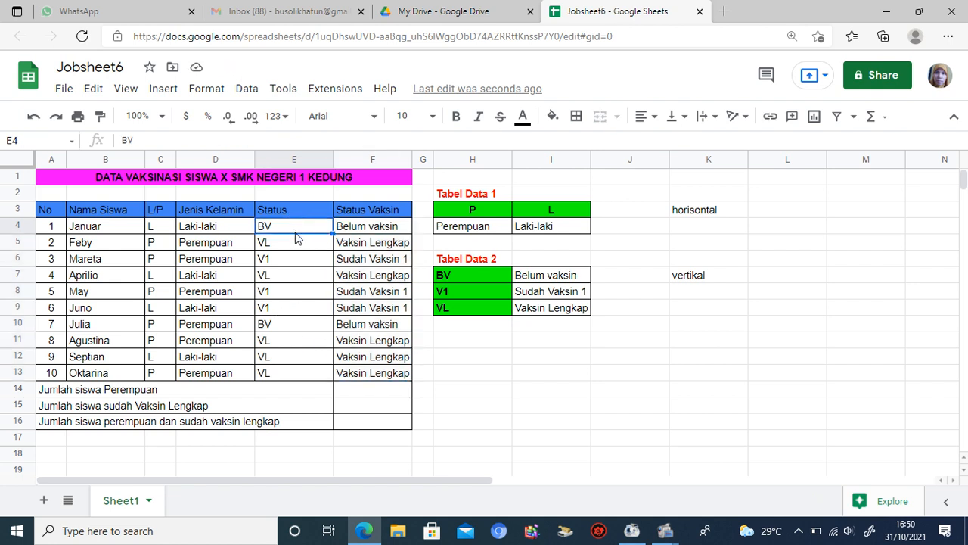
pyautogui.write('v')
pyautogui.press('Return')
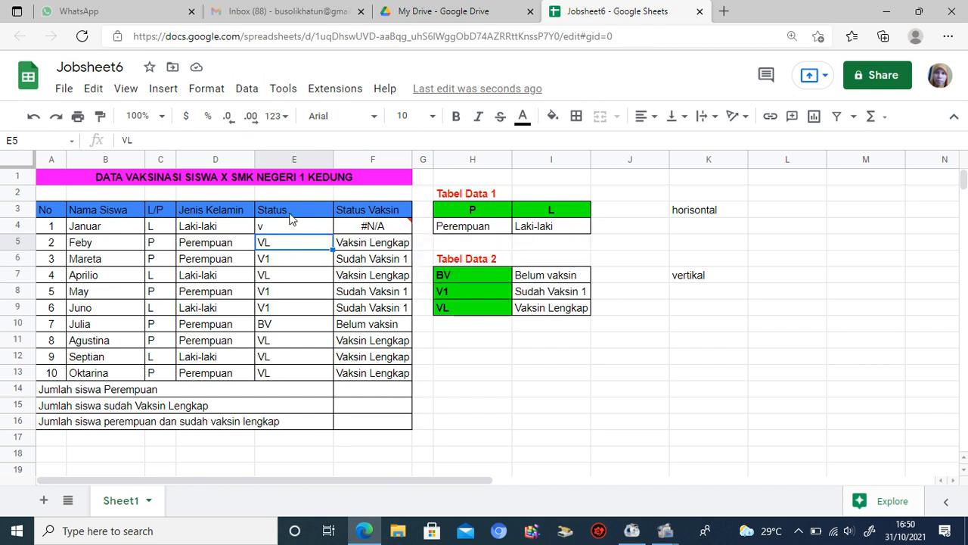
pyautogui.click(33, 118)
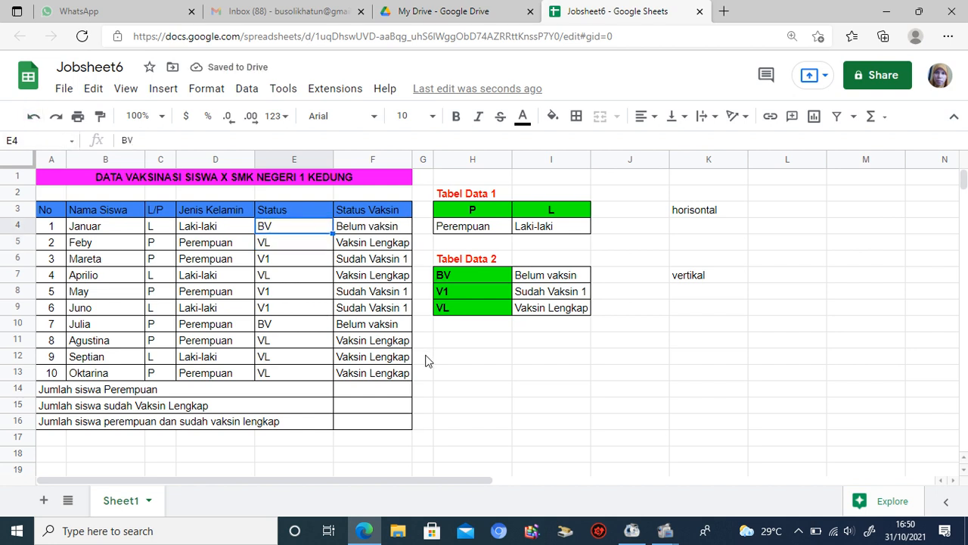
# Count the female students in F14 with =countif(D4:D13,"Perempuan") and reselect the cell to check its formula
pyautogui.click(385, 396)
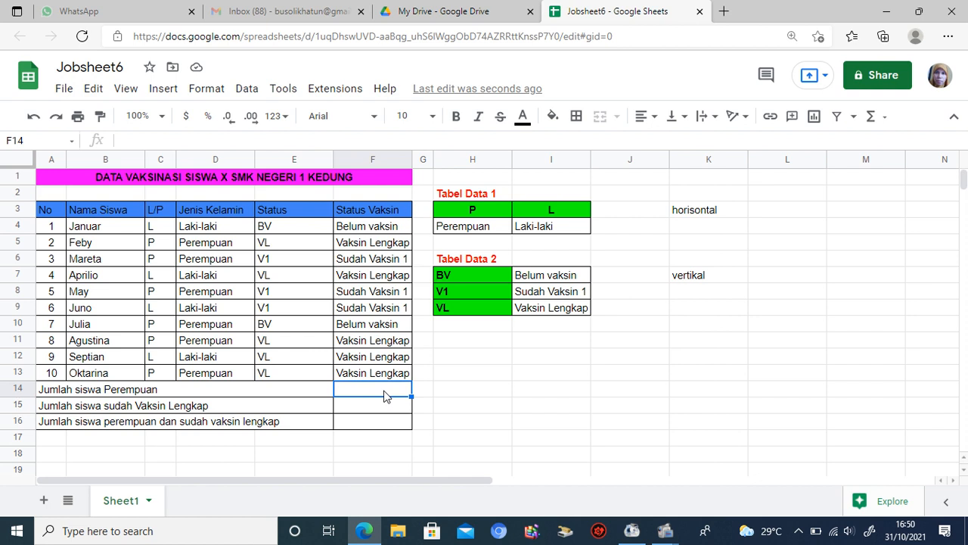
pyautogui.write('=counti')
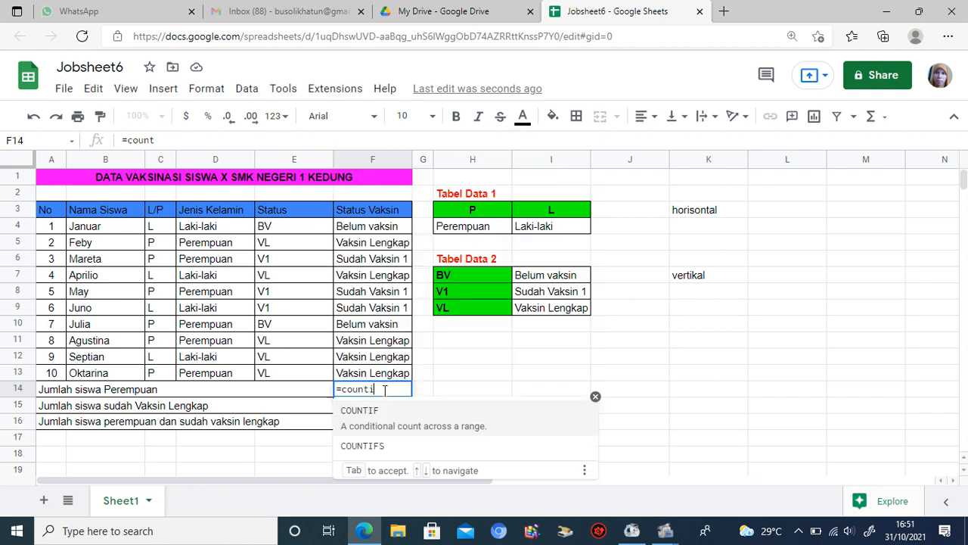
pyautogui.write('f(')
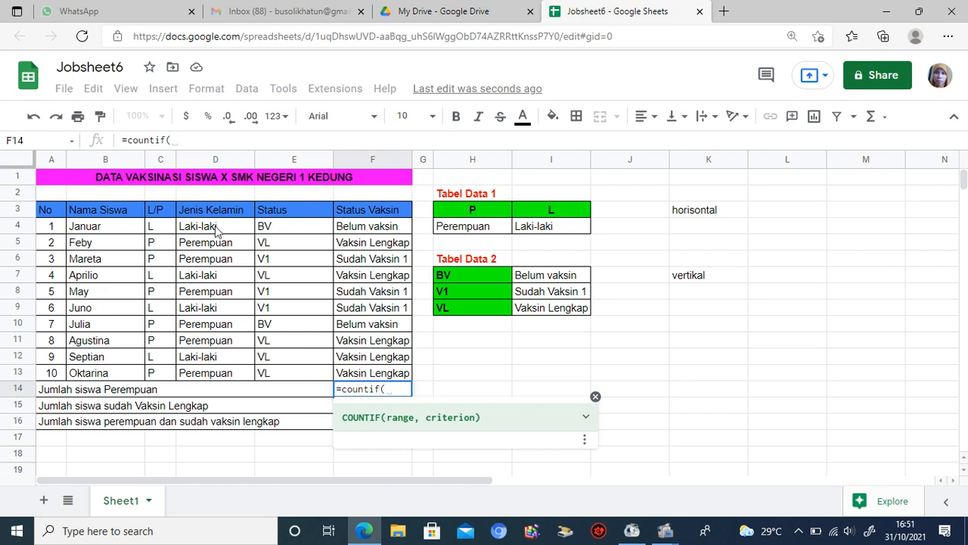
pyautogui.moveTo(215, 225); pyautogui.dragTo(221, 376)
pyautogui.write(',')
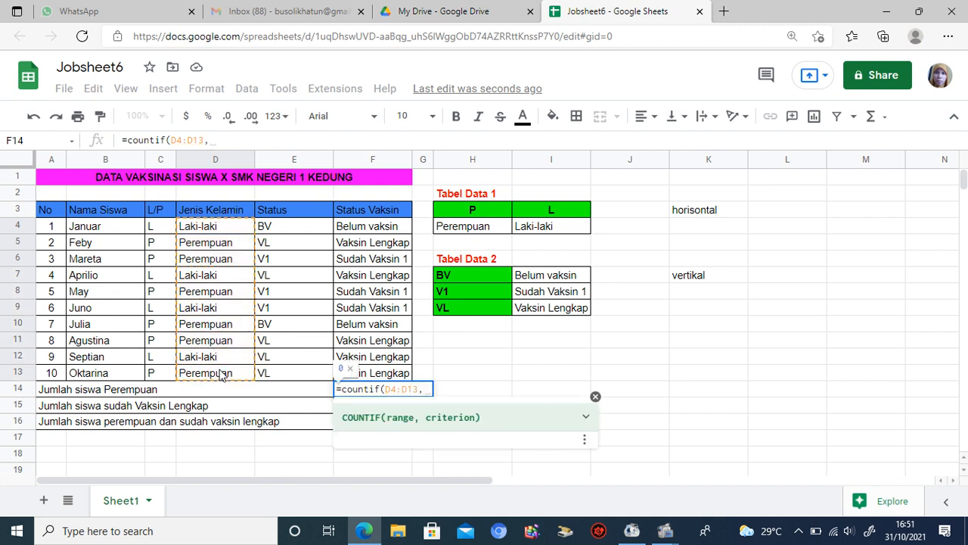
pyautogui.write('"Pe')
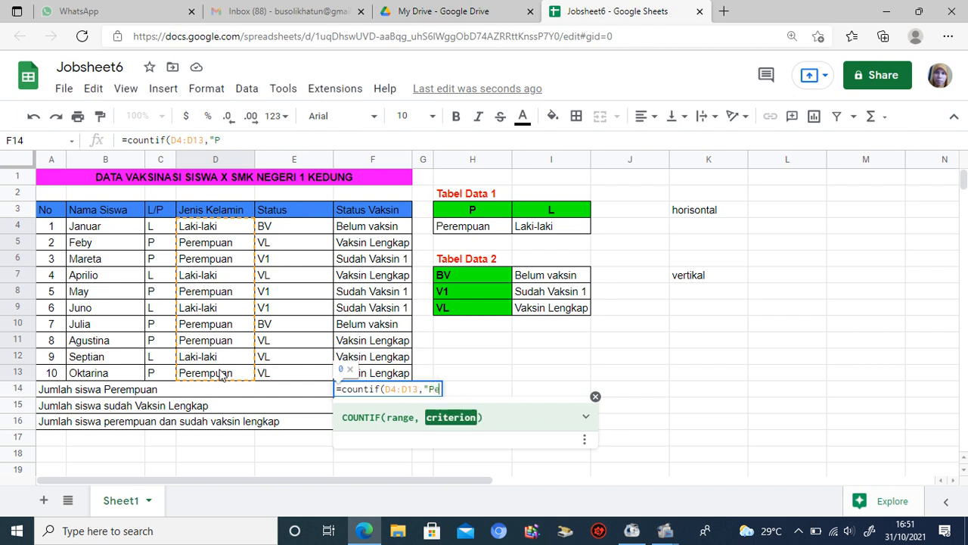
pyautogui.write('rempuan")')
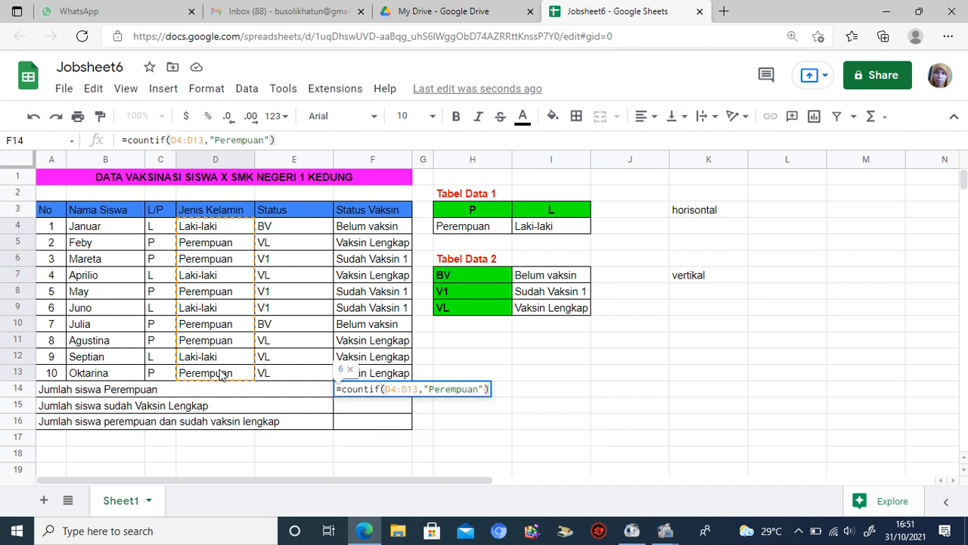
pyautogui.press('Return')
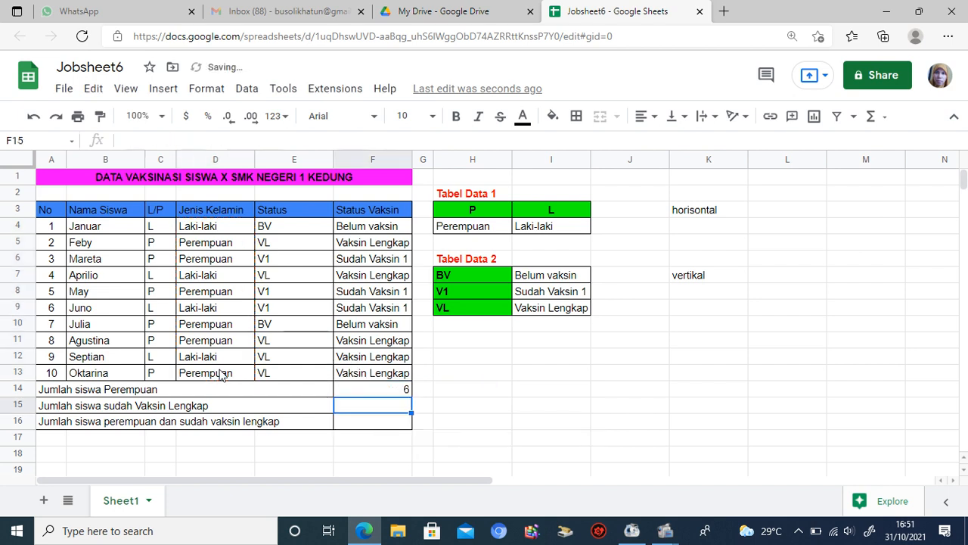
pyautogui.click(362, 388)
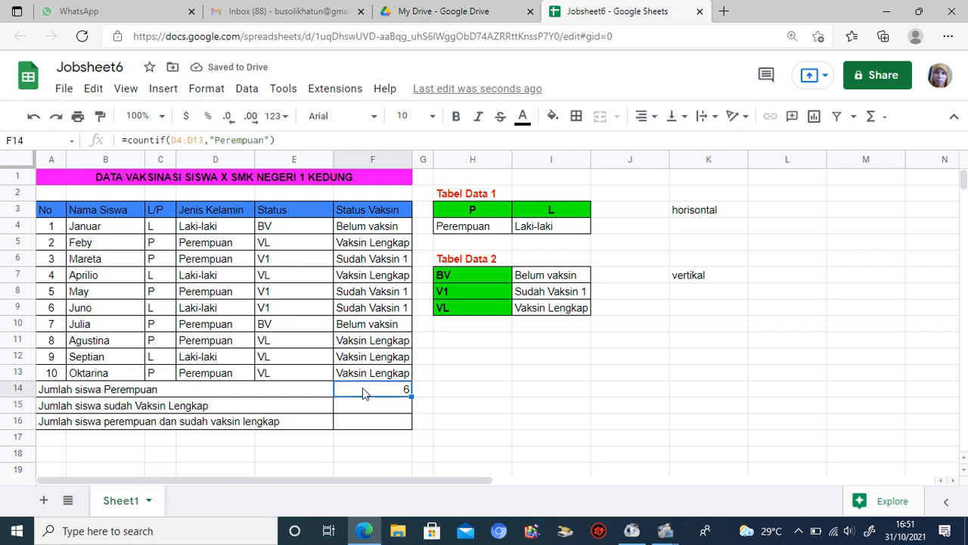
# Replace the formula in F14 with =countif(C4:C13,"p") to count the female students from the L/P column
pyautogui.write('=')
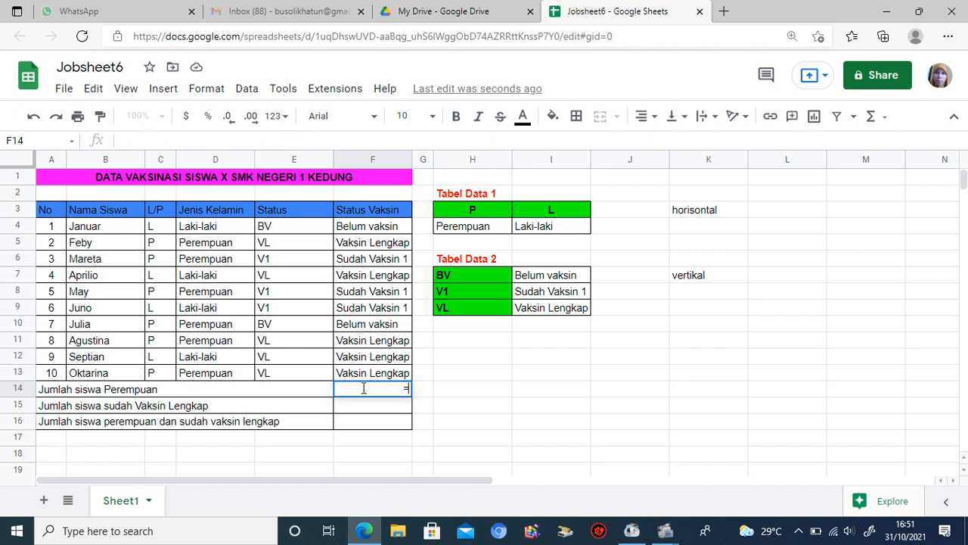
pyautogui.write('countif(')
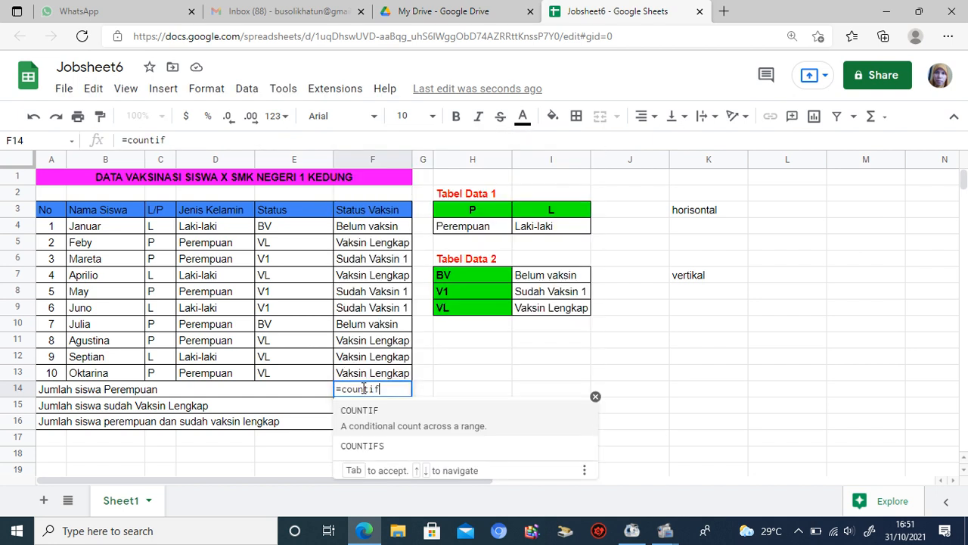
pyautogui.click(164, 228)
pyautogui.moveTo(164, 229); pyautogui.dragTo(162, 379)
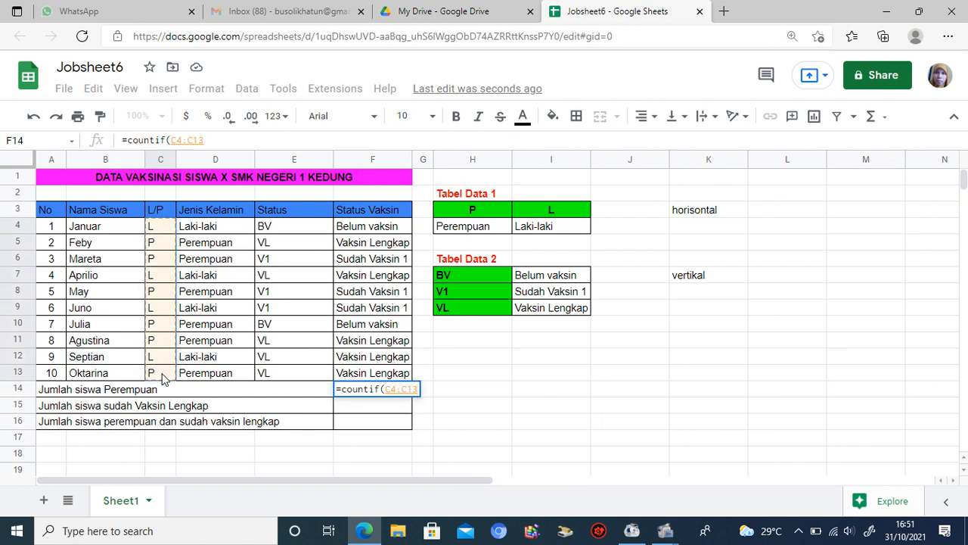
pyautogui.write(',"p')
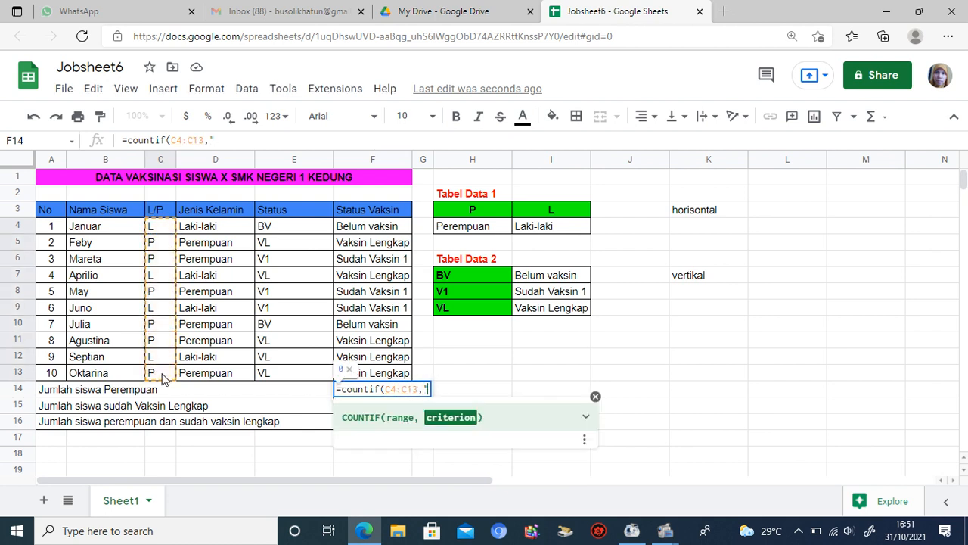
pyautogui.write('")')
pyautogui.press('Return')
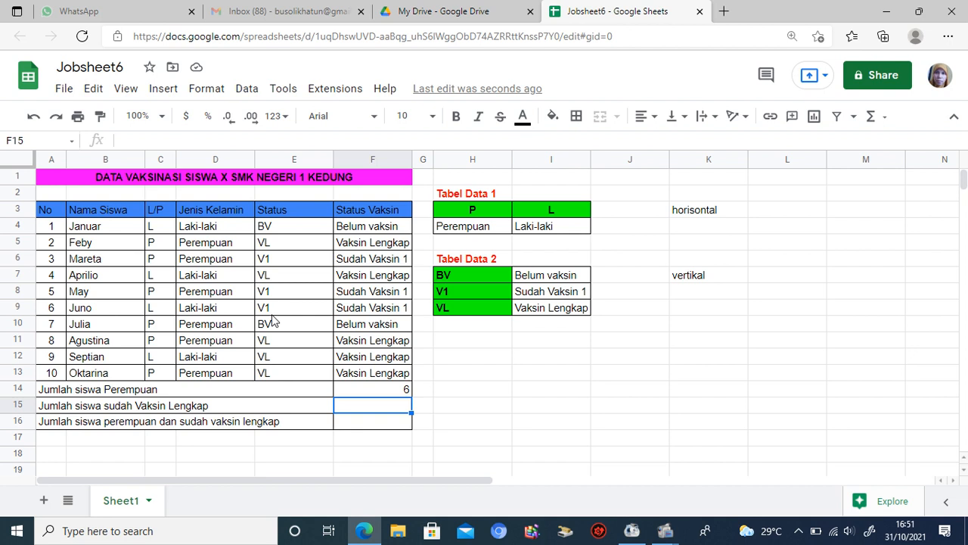
# Count the fully vaccinated students in F15 with the formula =countif(E4:E13,"VL")
pyautogui.write('=co')
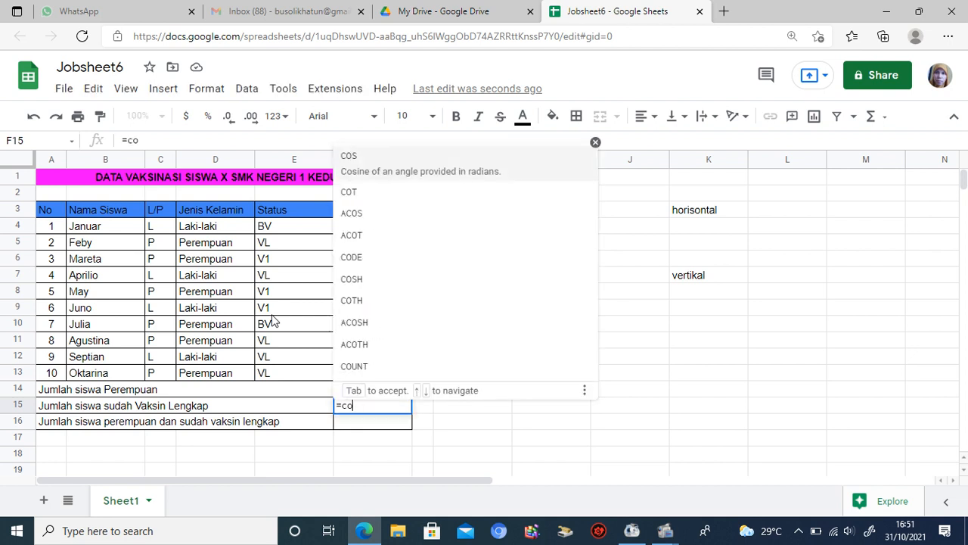
pyautogui.write('untif(')
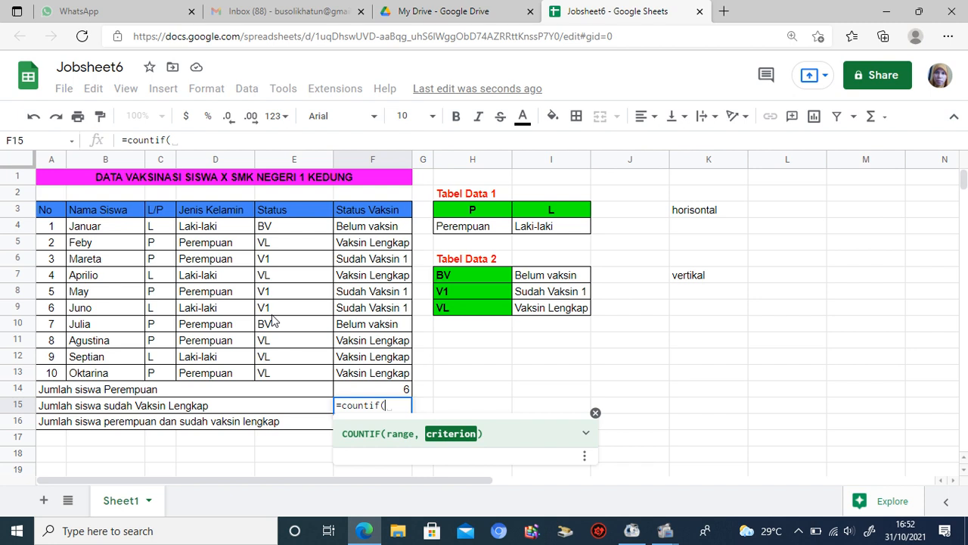
pyautogui.click(298, 232)
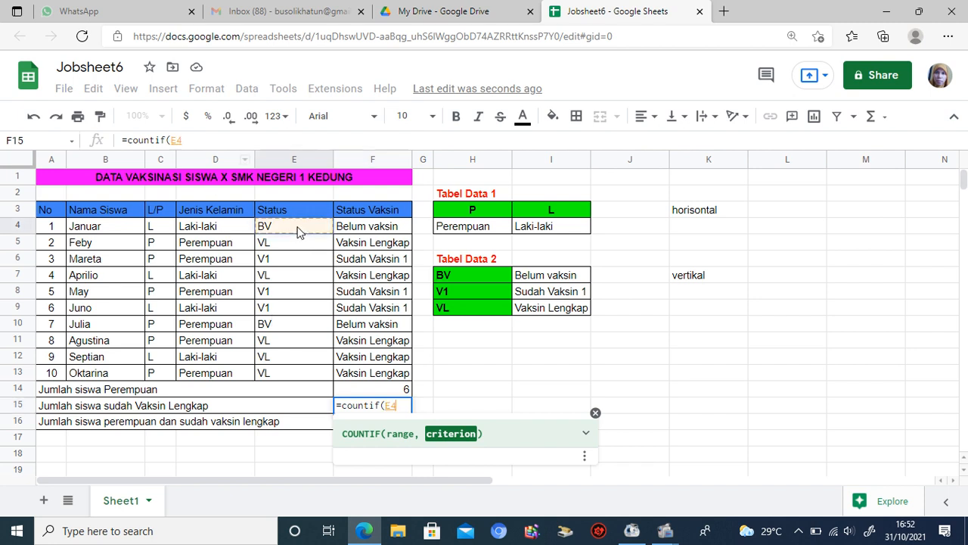
pyautogui.moveTo(298, 232); pyautogui.dragTo(302, 377)
pyautogui.write(',')
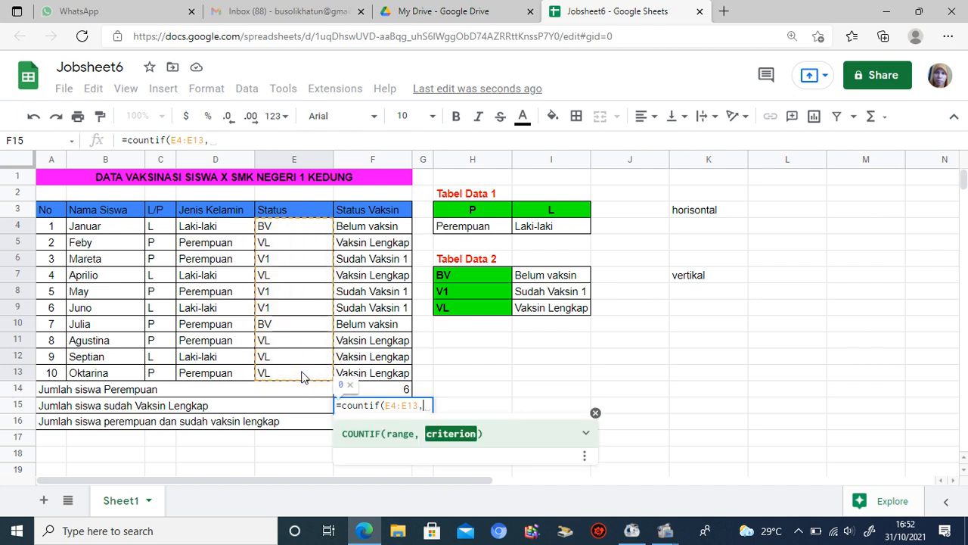
pyautogui.write('"')
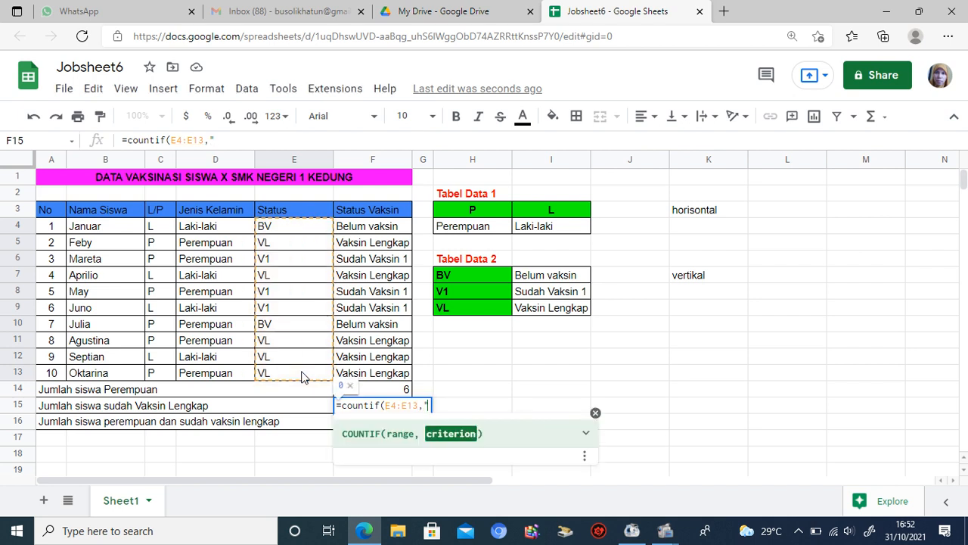
pyautogui.write('VL"0')
pyautogui.press('BackSpace')
pyautogui.write(')')
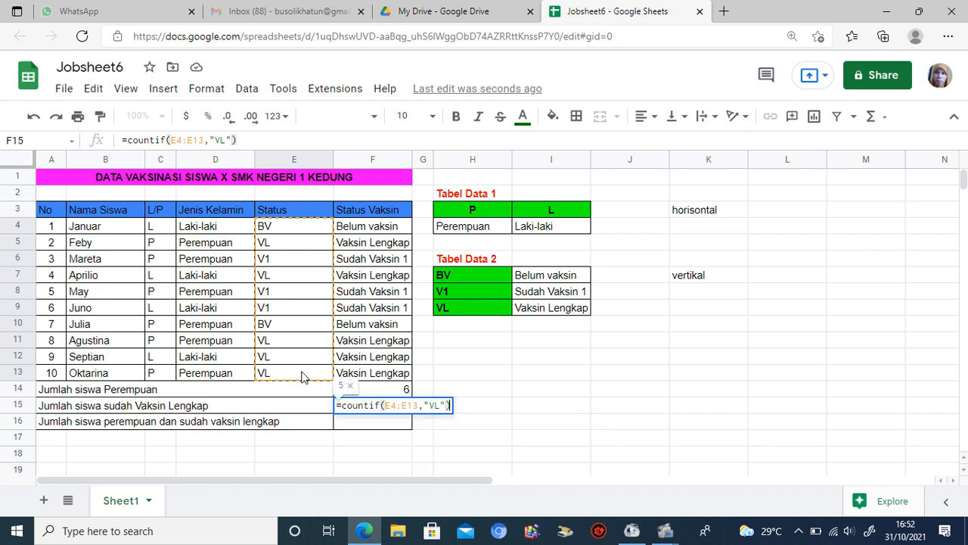
pyautogui.press('Return')
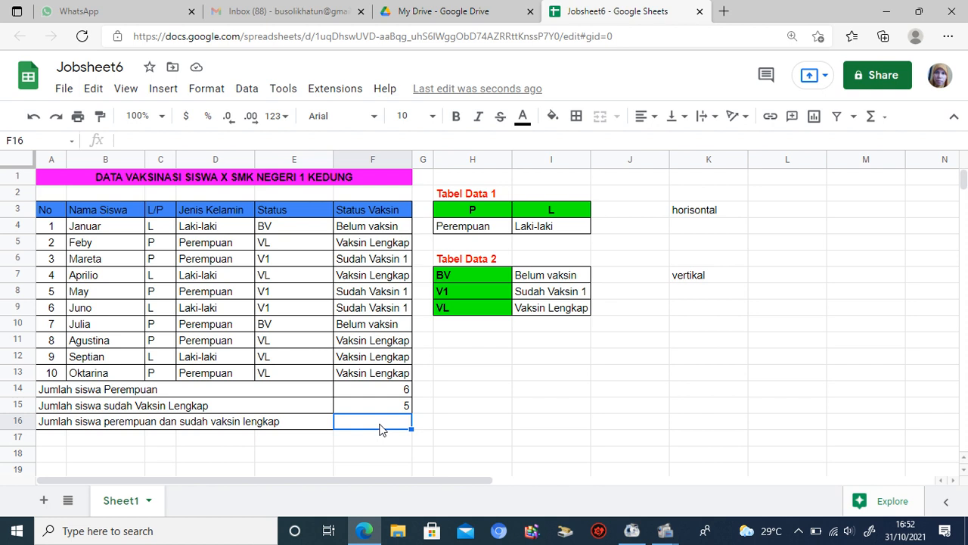
# Count the female students who are fully vaccinated in F16 with the formula =countifS(C4:C13,"p",E4:E13,"vl")
pyautogui.write('=cou')
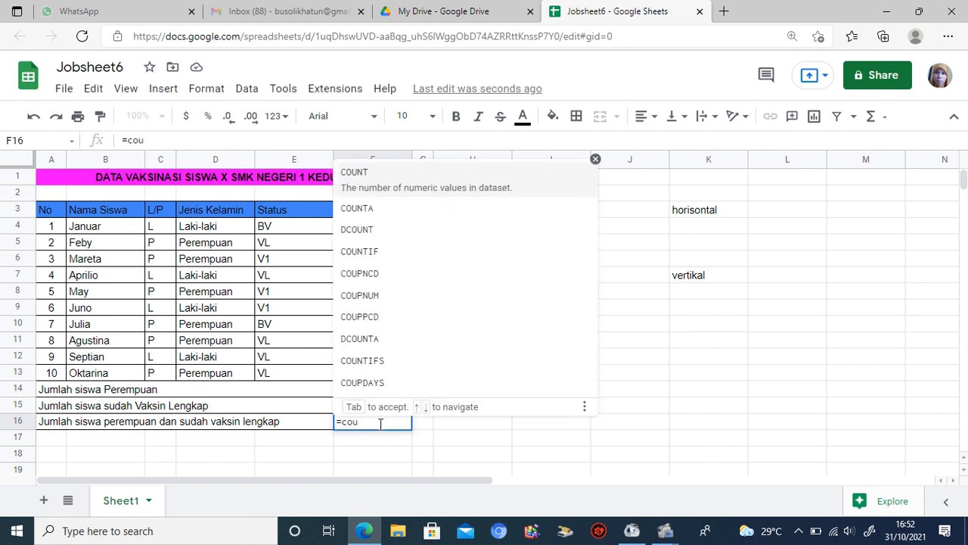
pyautogui.write('ntif')
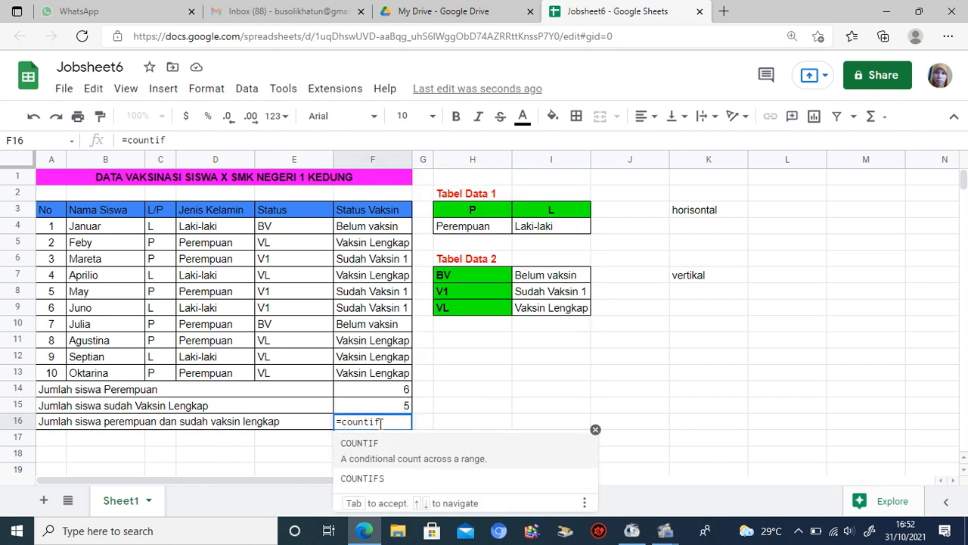
pyautogui.write('S')
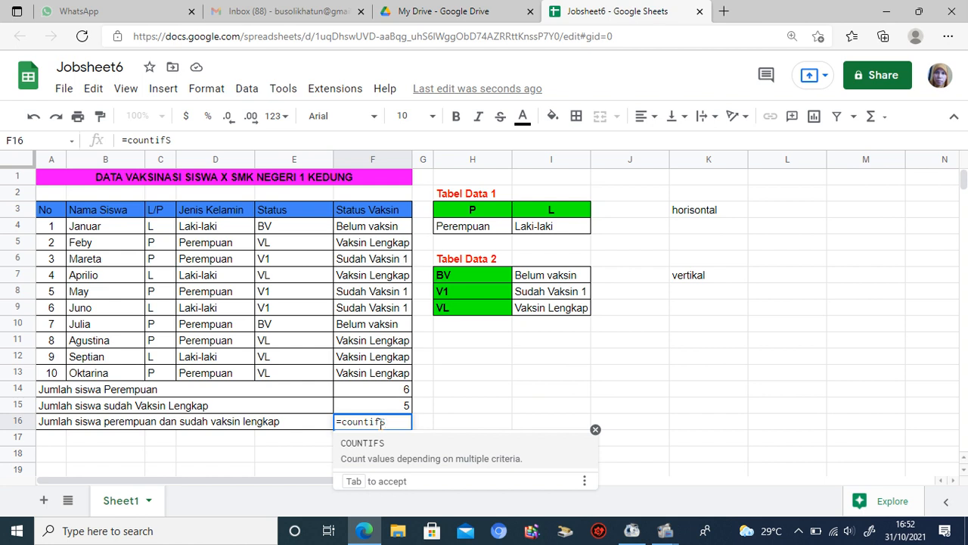
pyautogui.write('(')
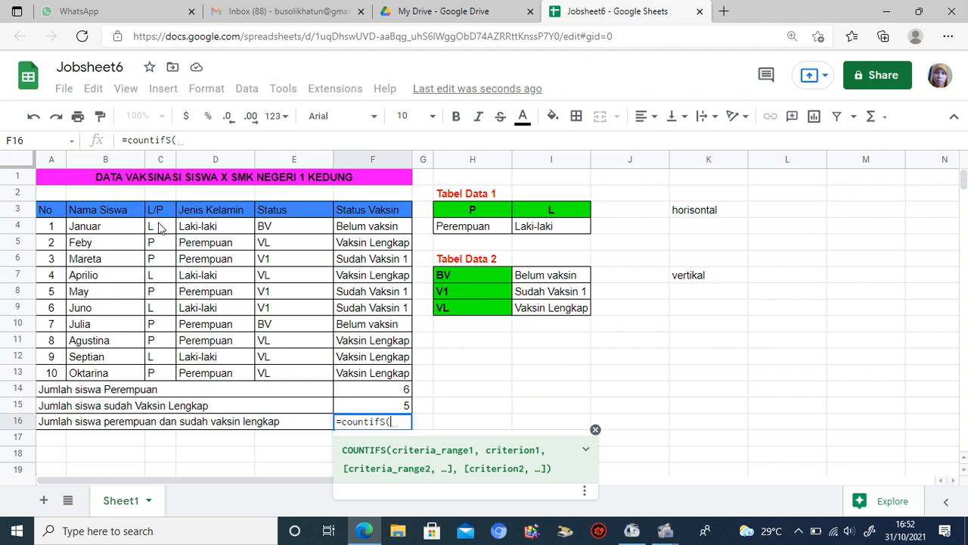
pyautogui.moveTo(159, 229); pyautogui.dragTo(161, 376)
pyautogui.write(',"p"')
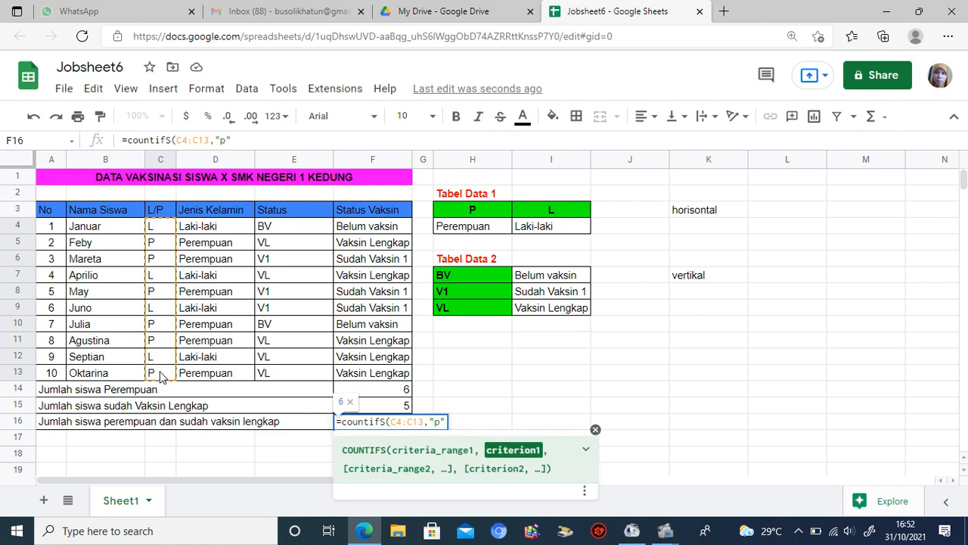
pyautogui.write(',')
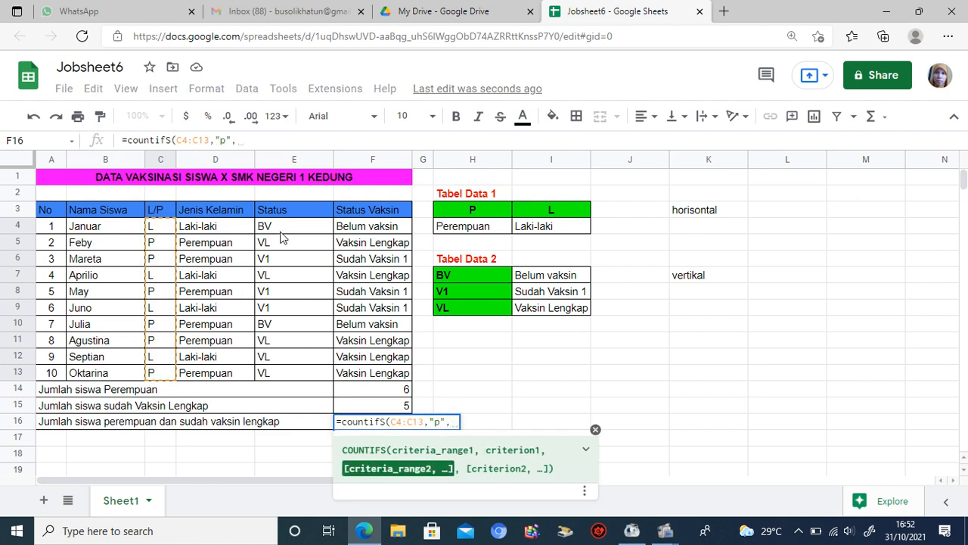
pyautogui.moveTo(280, 229); pyautogui.dragTo(281, 372)
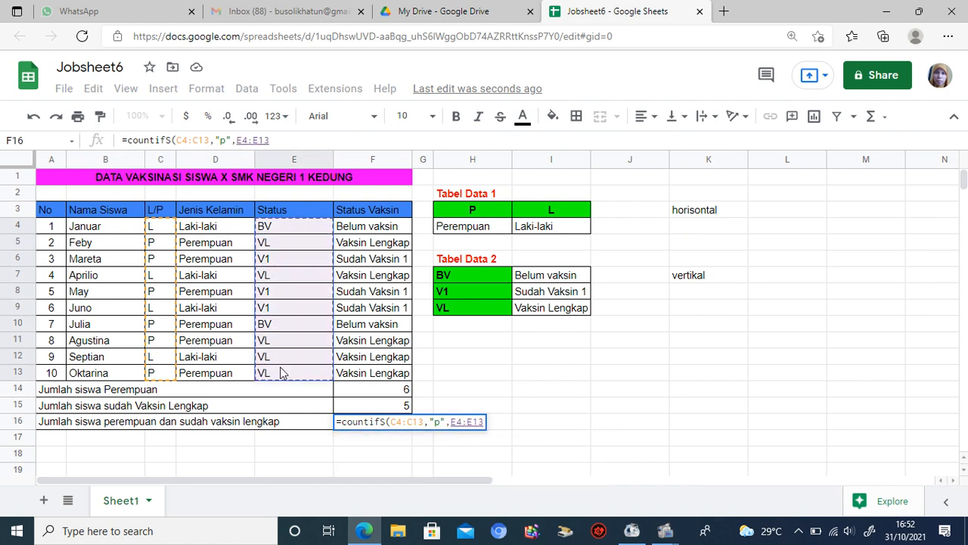
pyautogui.write(',"')
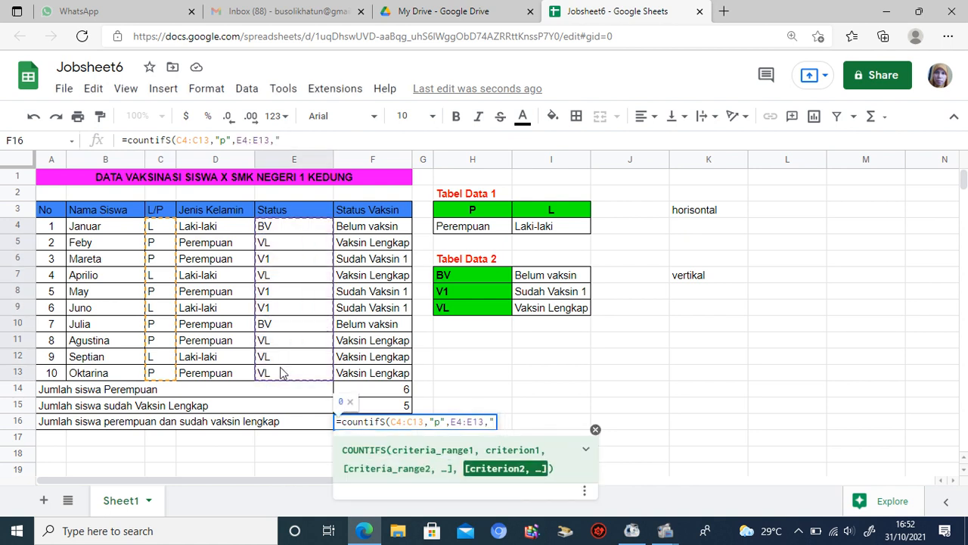
pyautogui.write('vl")')
pyautogui.press('Return')
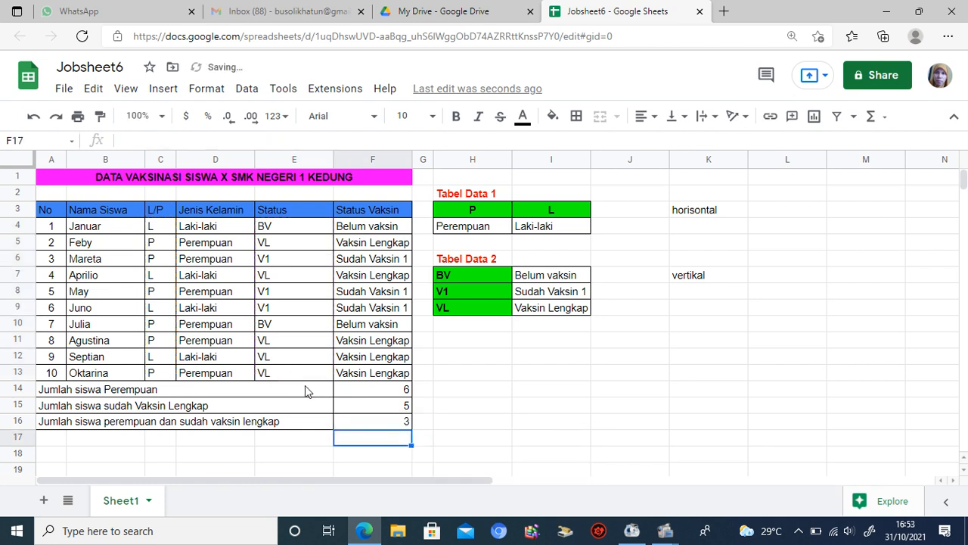